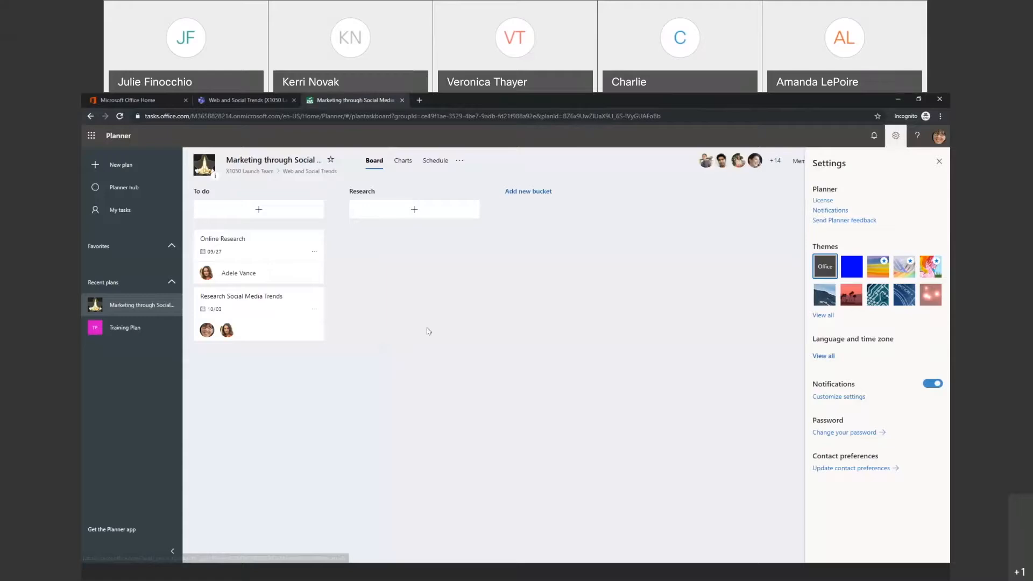
Step: Close the settings pane and open the IDPs task in the Training Plan
click(936, 162)
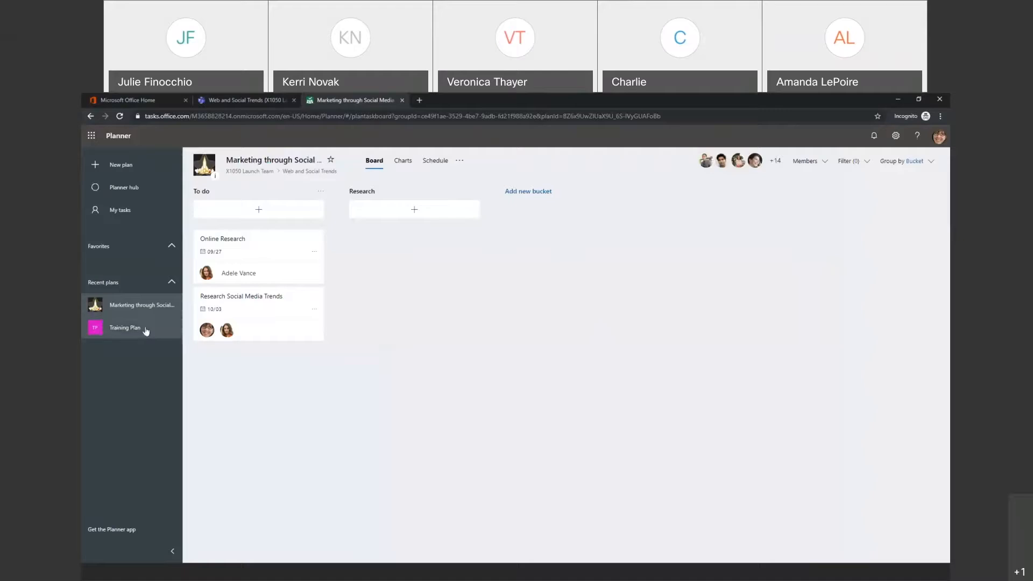
click(134, 330)
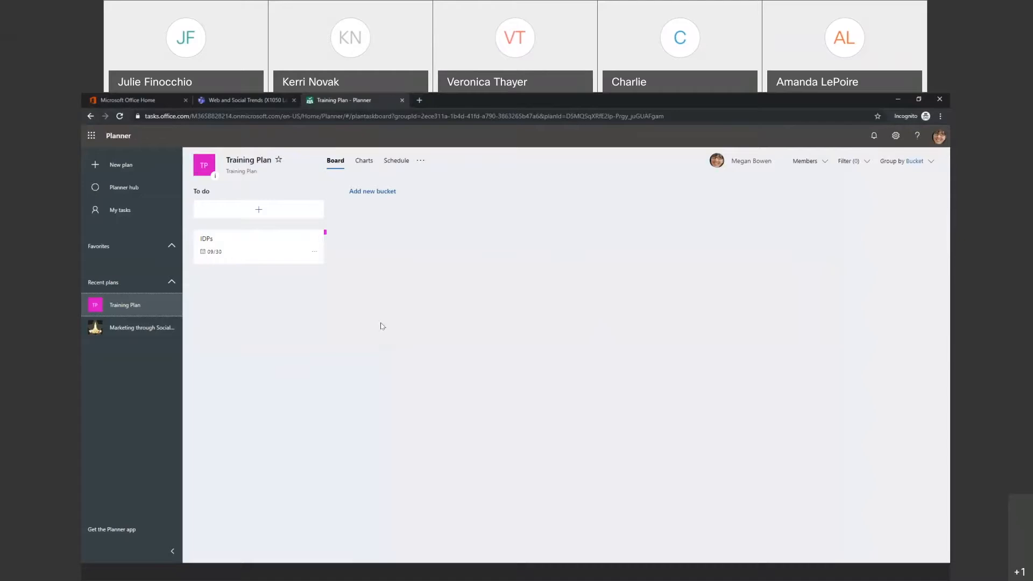
click(249, 245)
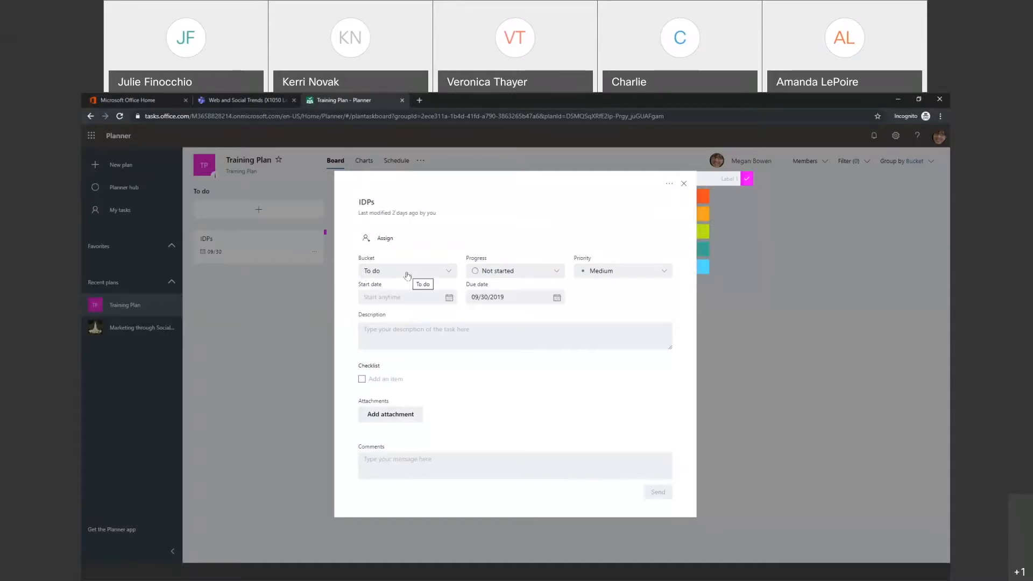
Step: Review the bucket, progress and priority options of the IDPs task without changing them
click(447, 274)
click(447, 273)
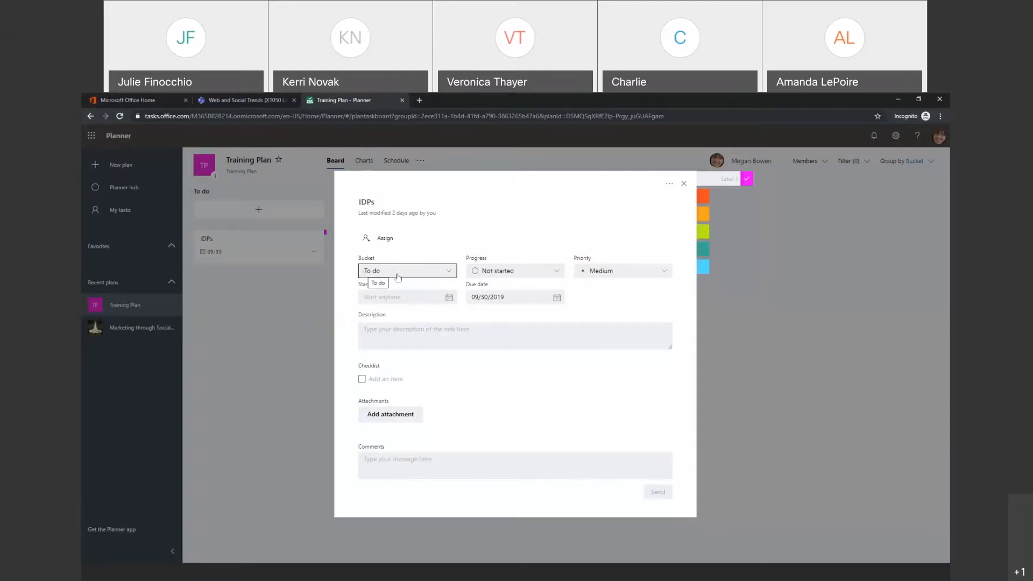
click(545, 274)
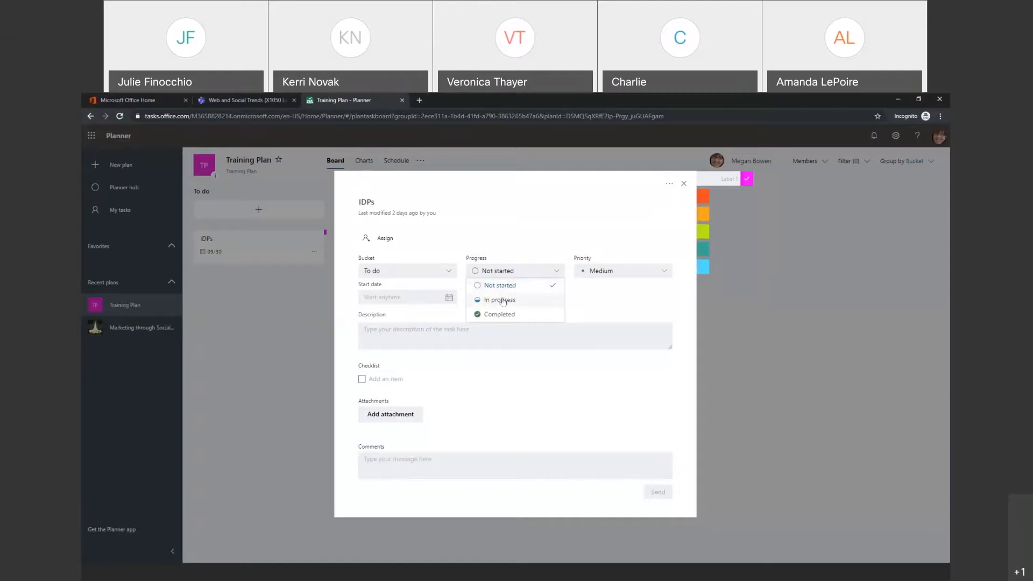
click(505, 239)
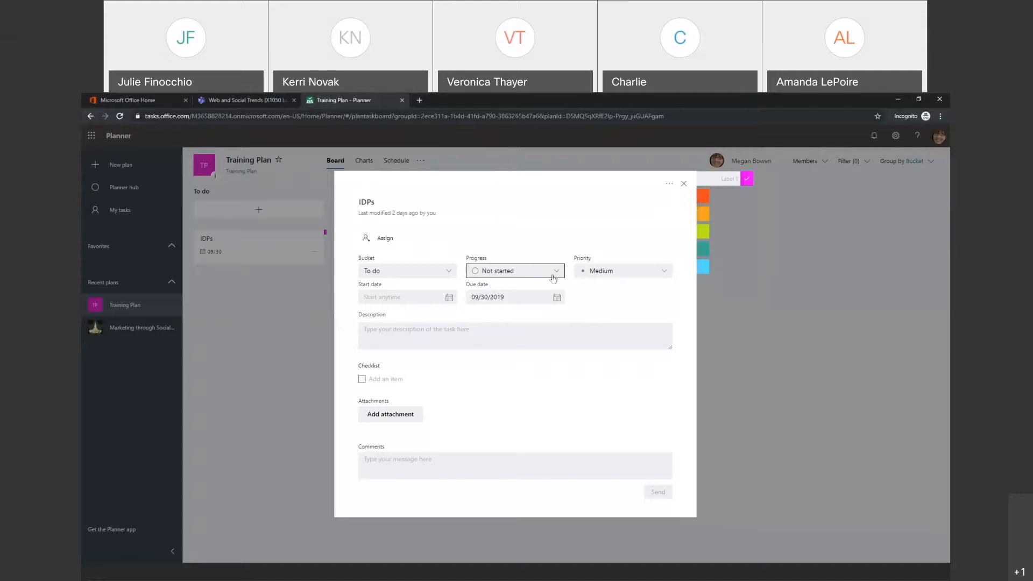
click(663, 272)
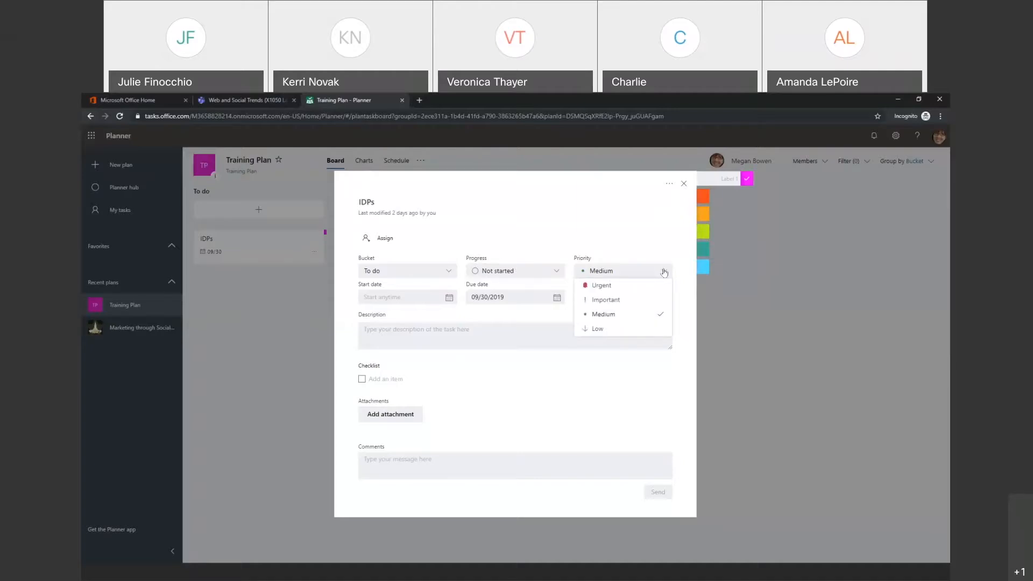
click(655, 244)
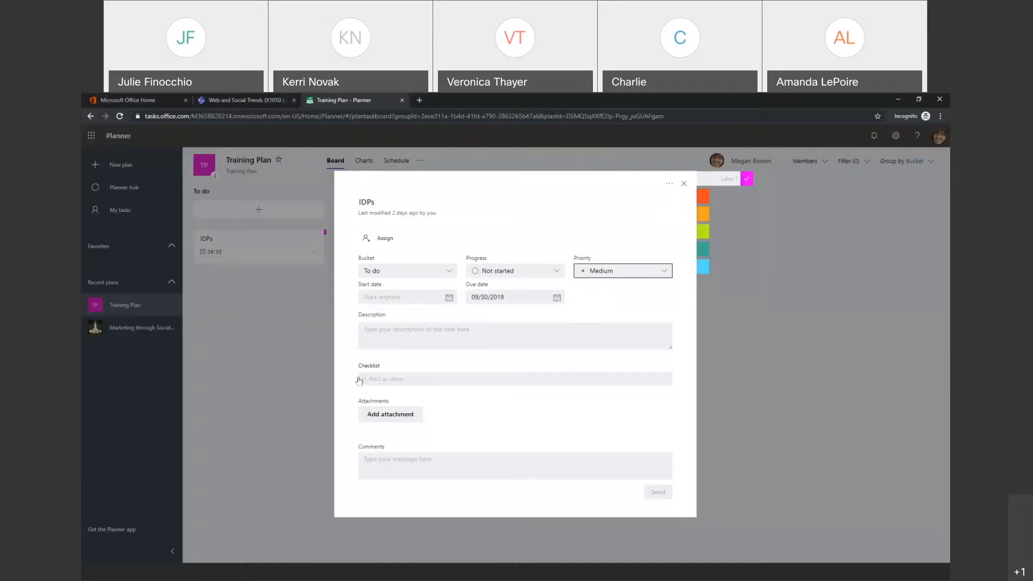
Step: Add the checklist item "1st quarter IDPs" to the IDPs task
click(378, 375)
text(IDPS)
key(BackSpace)
key(BackSpace)
key(BackSpace)
key(BackSpace)
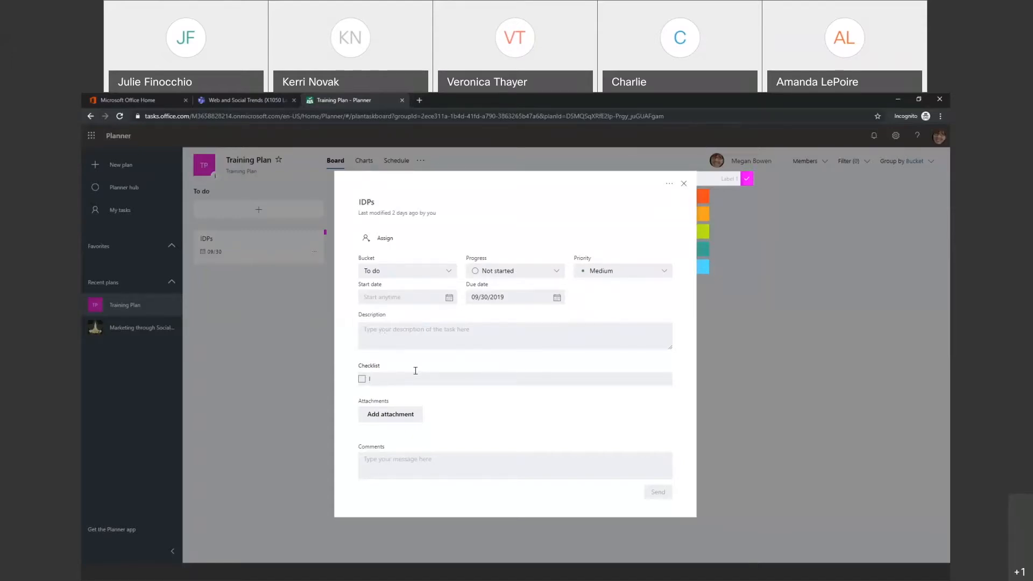
text(1st quarter IDPS)
key(Return)
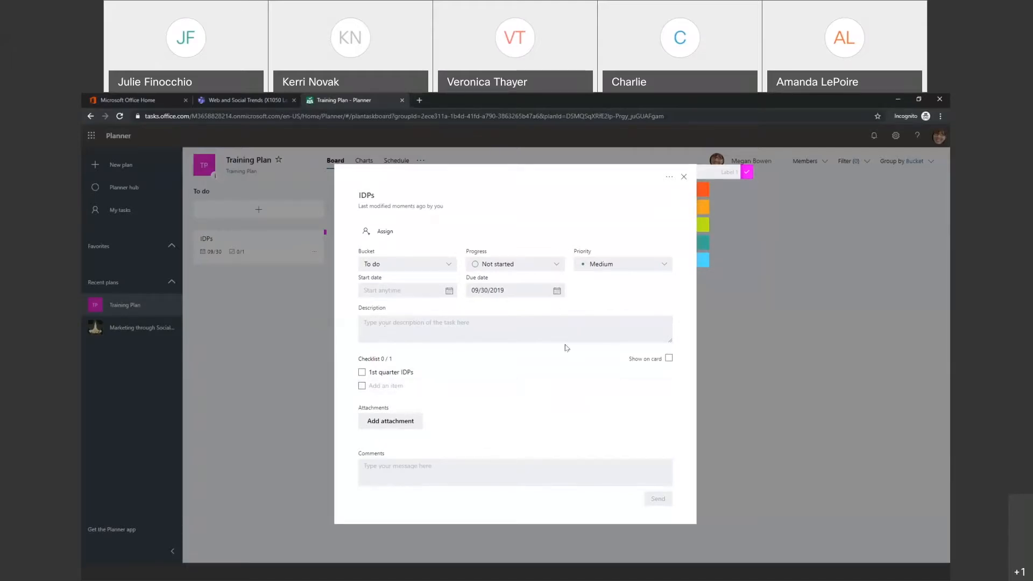
Step: Look over the IDPs task's progress options and comment box, and close the task
click(494, 468)
click(550, 266)
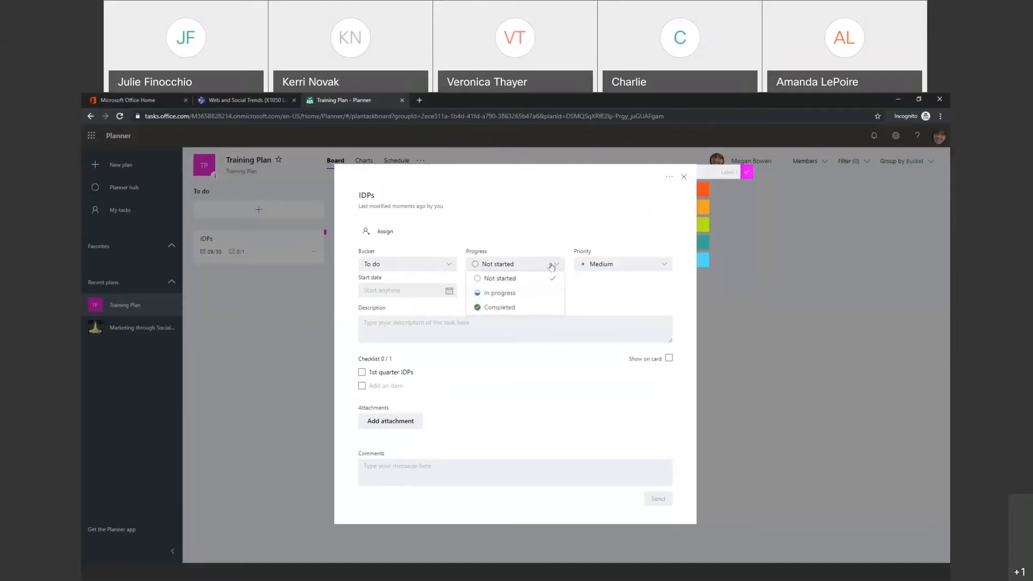
click(440, 488)
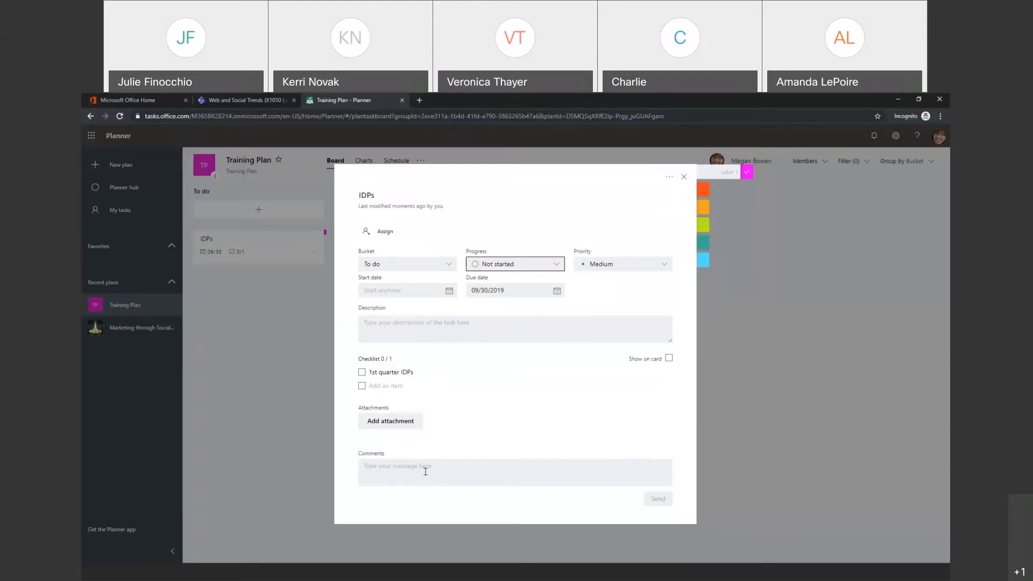
click(424, 472)
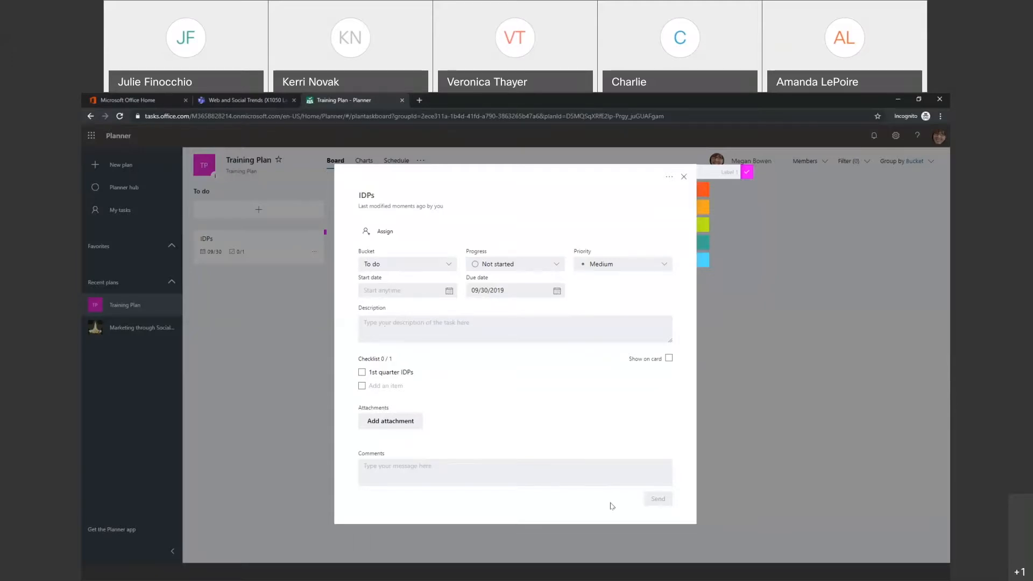
click(682, 178)
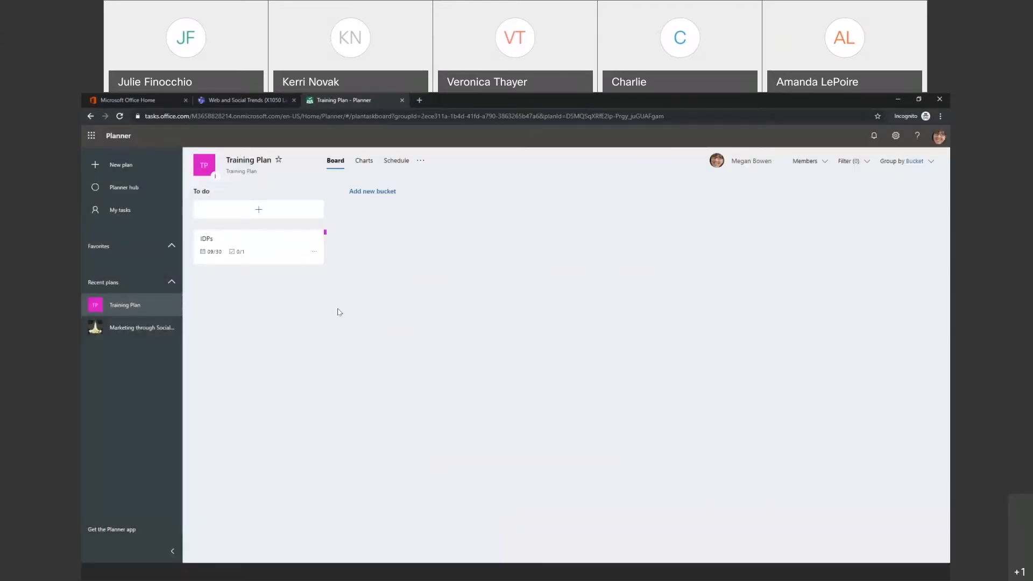
Step: Start a new task in the To do bucket and name it "Tech Training"
click(258, 211)
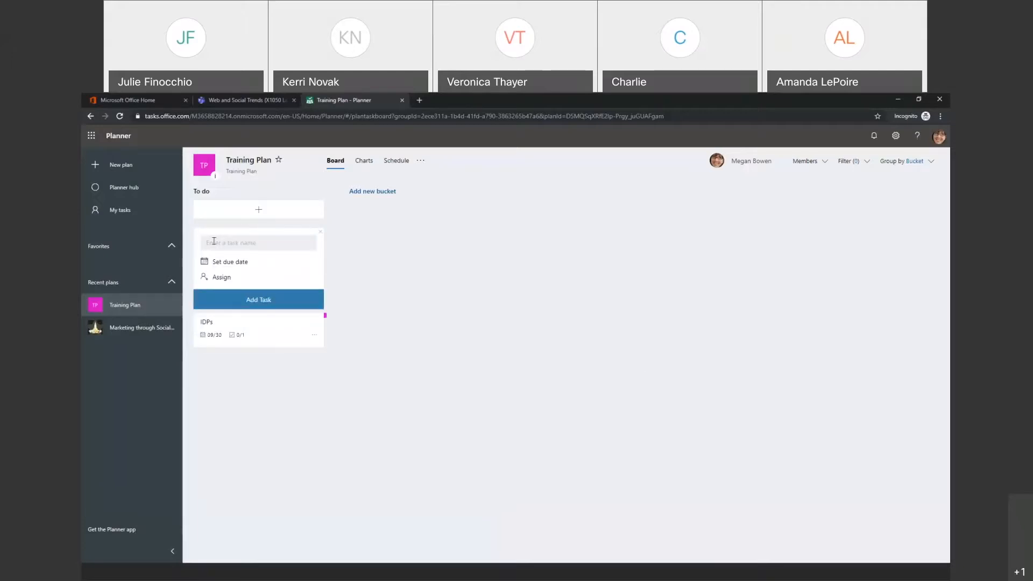
text(Training)
key(BackSpace)
key(BackSpace)
key(BackSpace)
key(BackSpace)
key(BackSpace)
key(BackSpace)
key(BackSpace)
key(BackSpace)
text(Tech Trai)
key(BackSpace)
key(BackSpace)
key(BackSpace)
key(BackSpace)
key(BackSpace)
text(eah Training)
Step: Set the new Tech Training task's due date to October 10, 2019
click(239, 263)
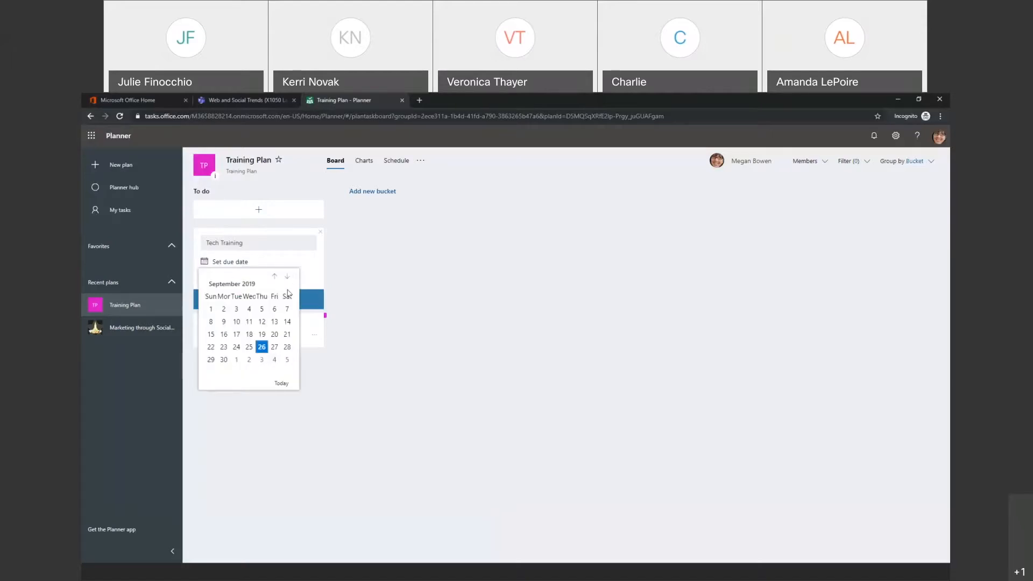
click(286, 277)
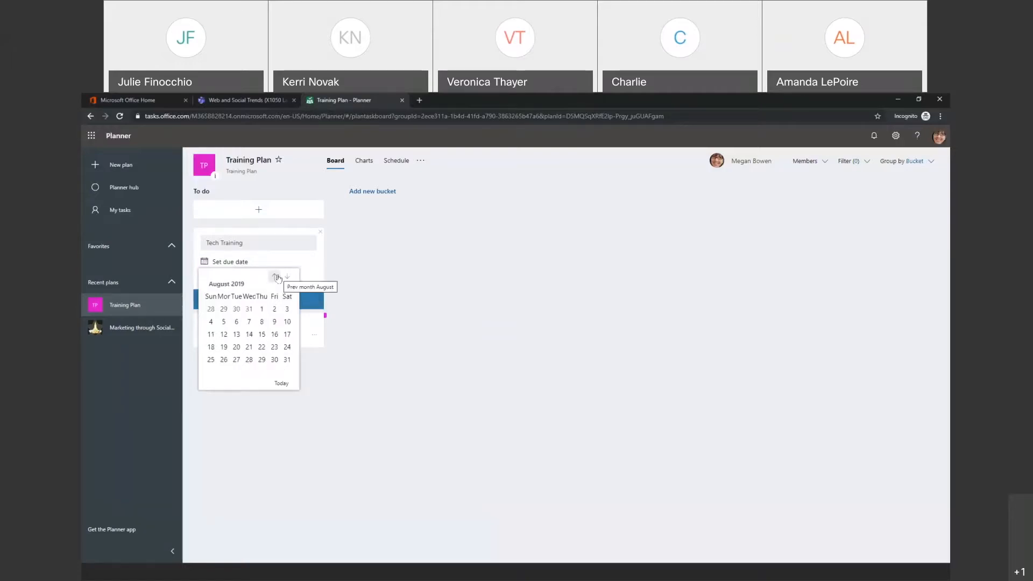
click(286, 277)
click(286, 277)
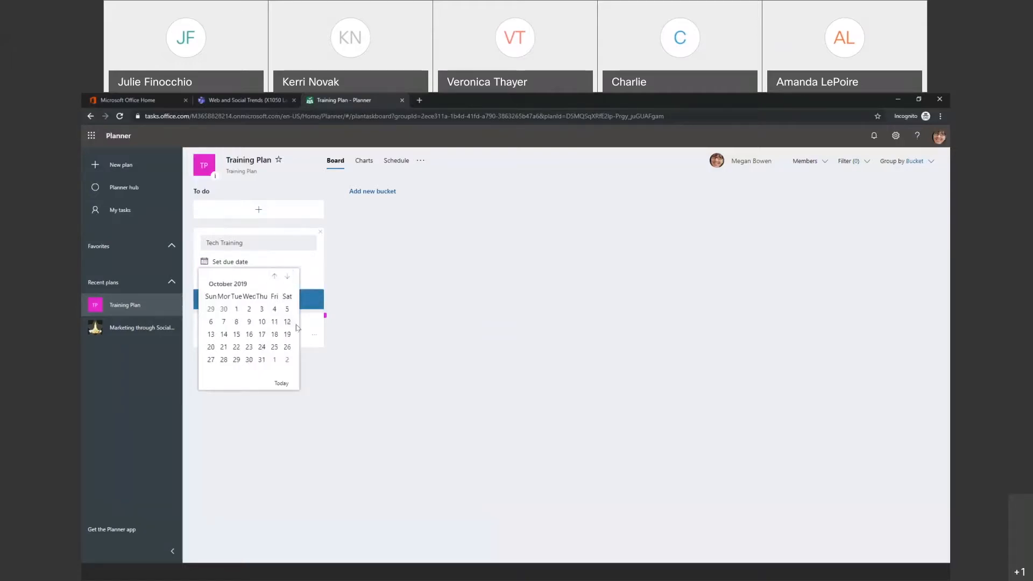
click(262, 322)
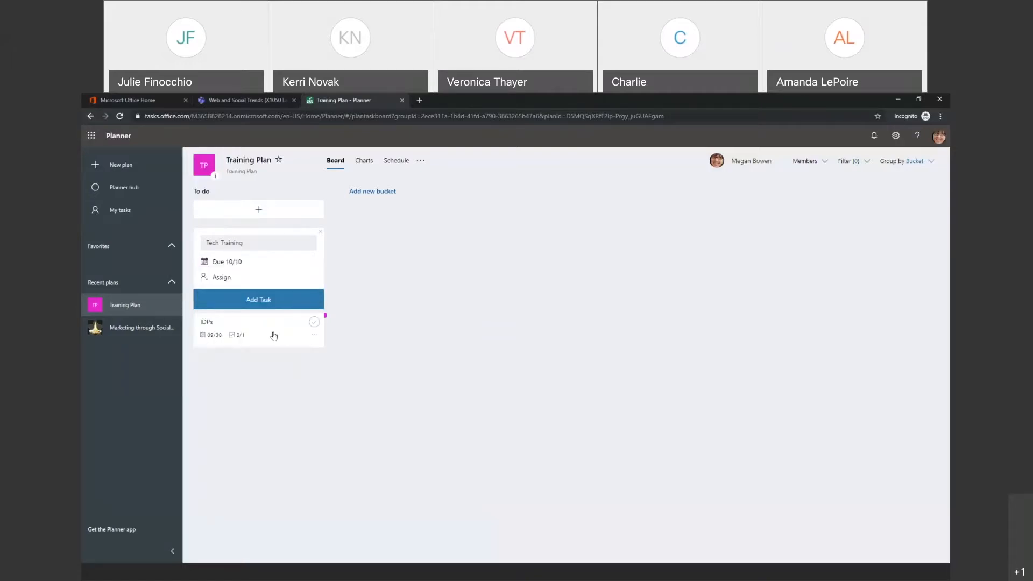
Step: Assign the Tech Training task to the suggested plan member and add it to the To do bucket
click(220, 277)
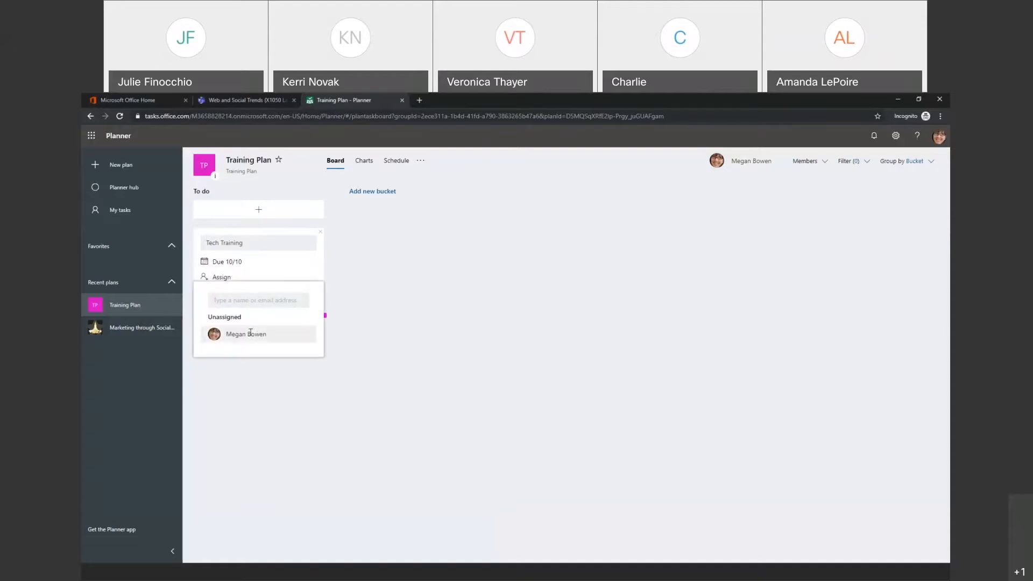
click(250, 332)
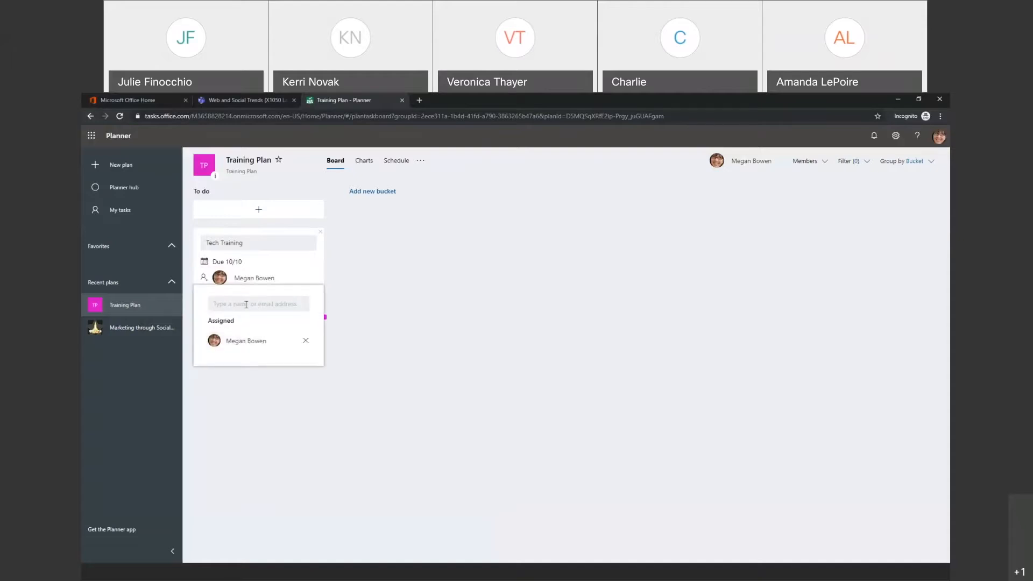
text(d\)
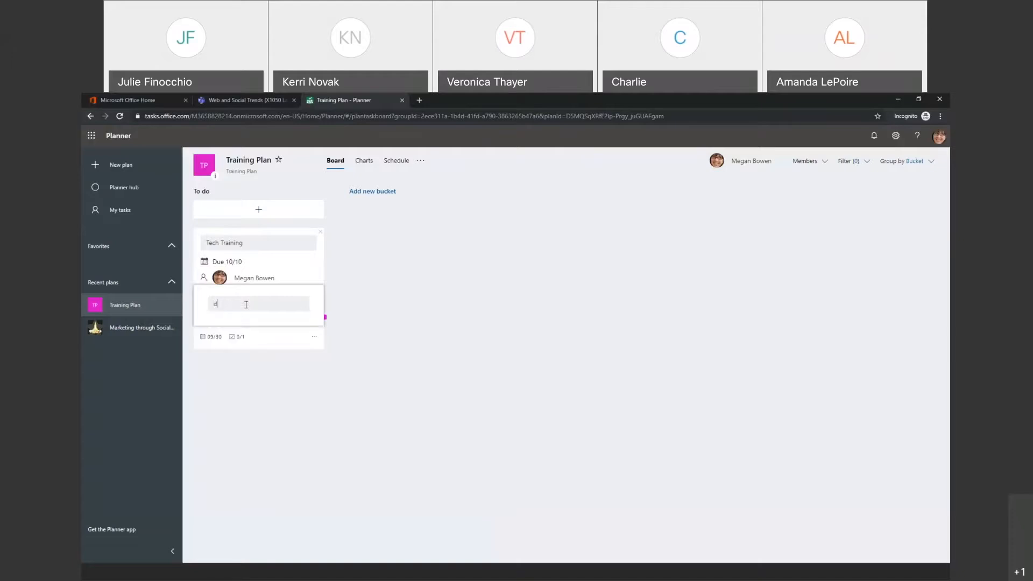
key(BackSpace)
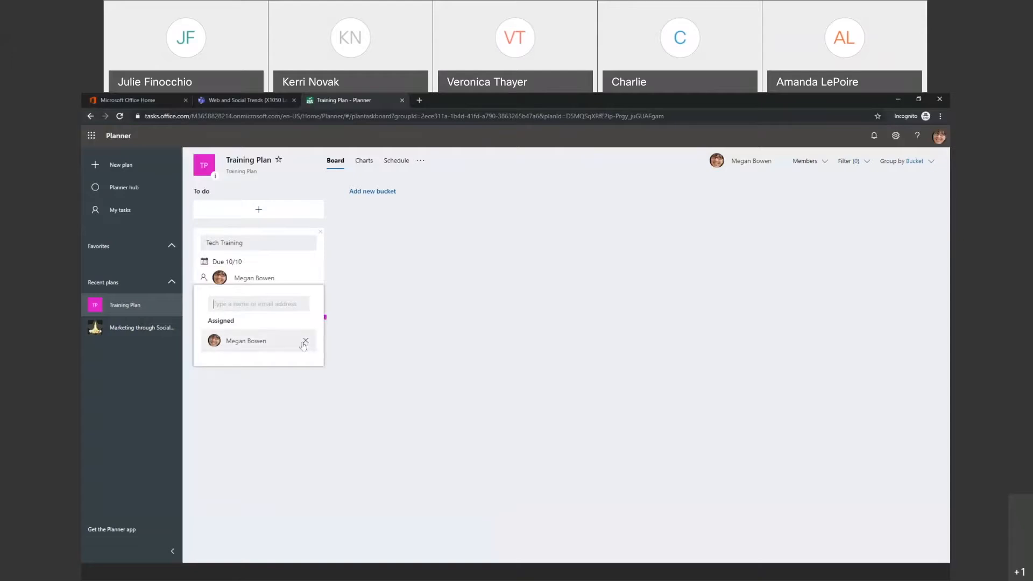
text(a)
key(BackSpace)
click(258, 426)
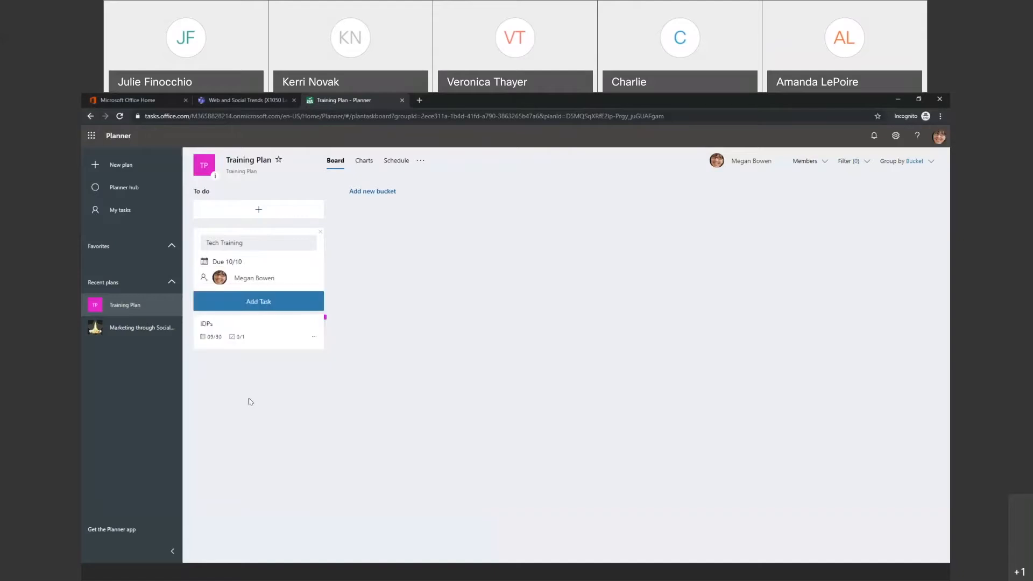
click(263, 304)
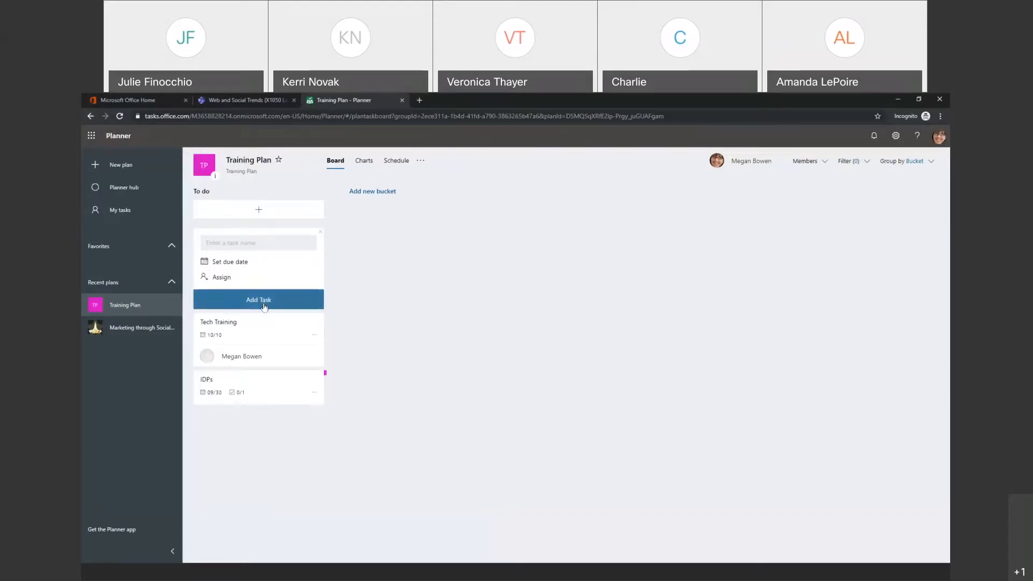
Step: Review the Tech Training task's details and assignee list, and return to the board
click(238, 337)
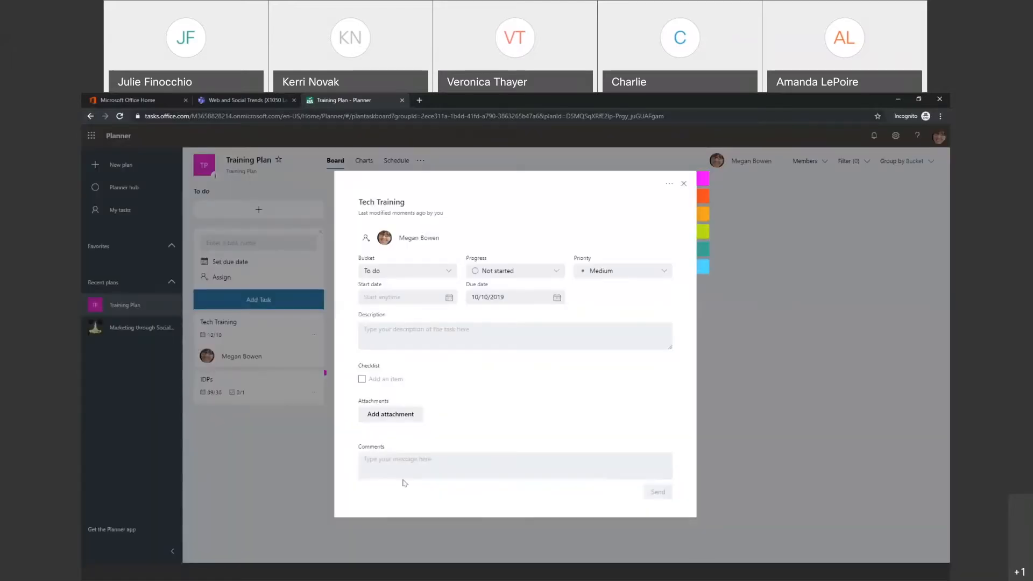
click(366, 238)
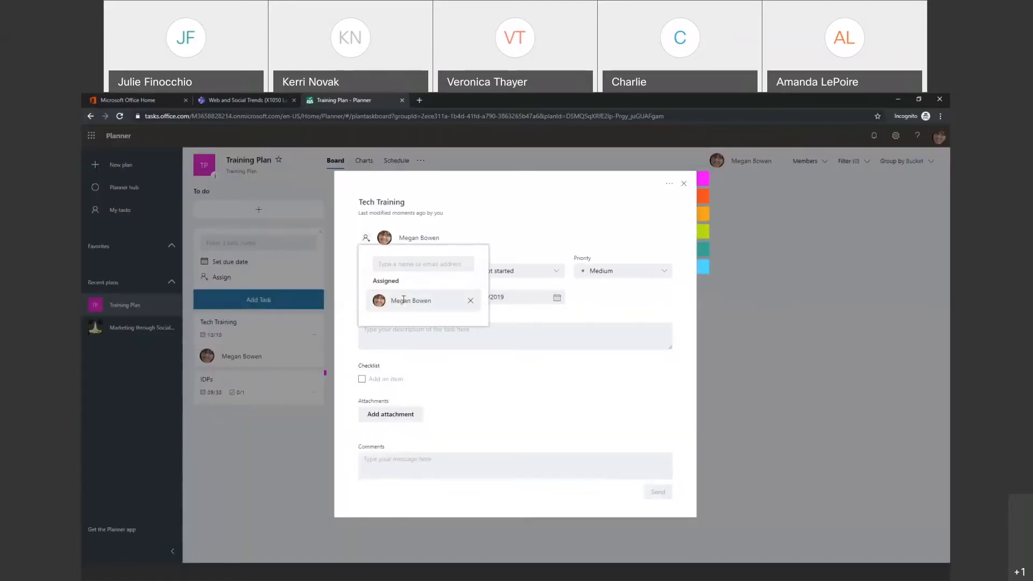
click(511, 223)
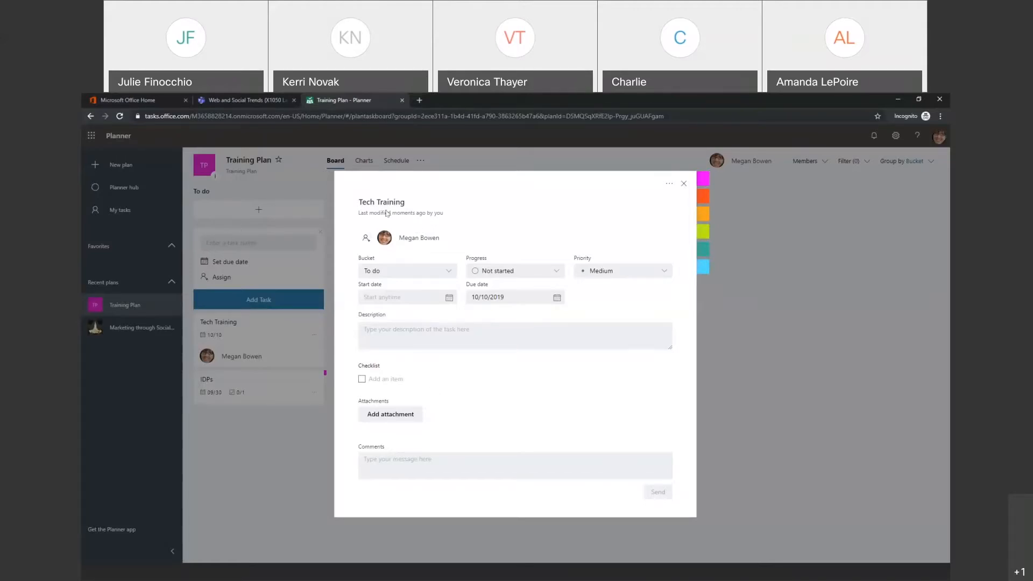
click(683, 186)
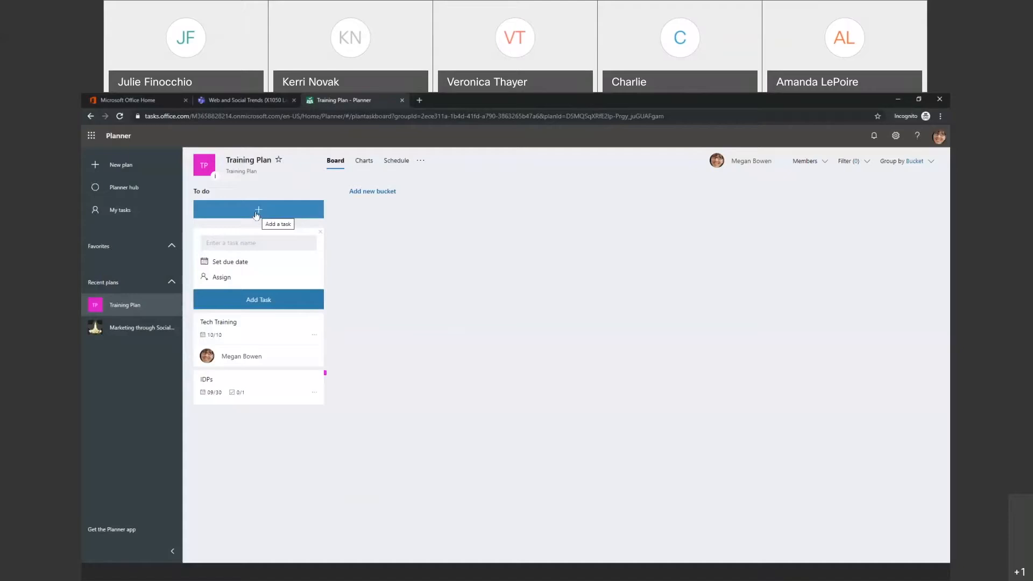
click(259, 322)
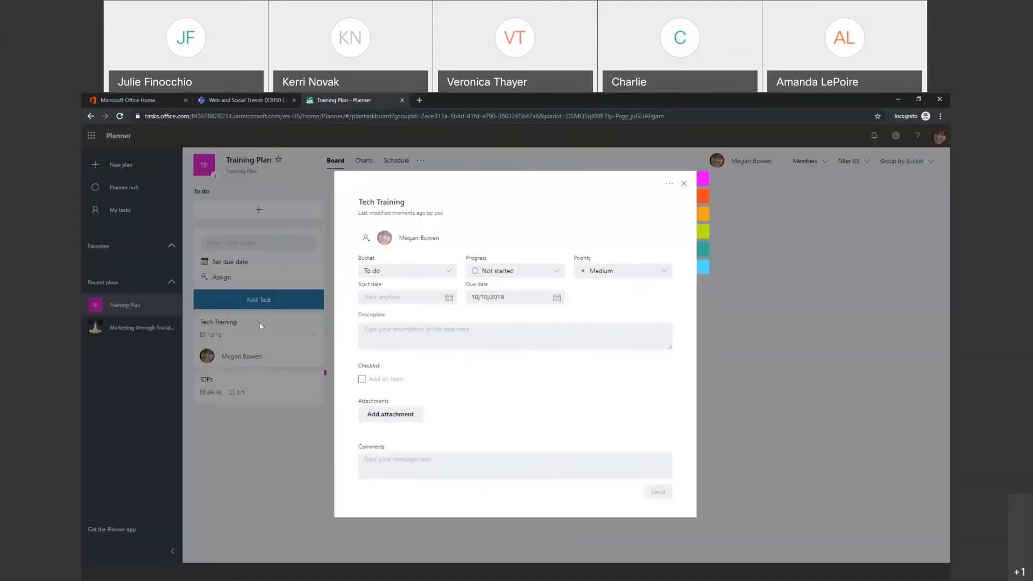
click(681, 188)
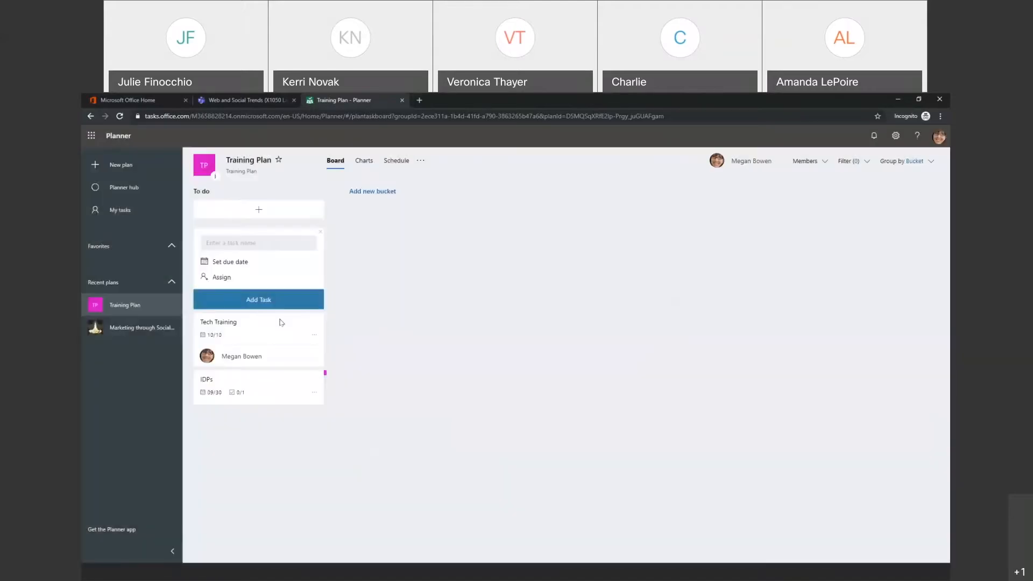
Step: Look at the colour labels available in the IDPs task and close the task
click(247, 392)
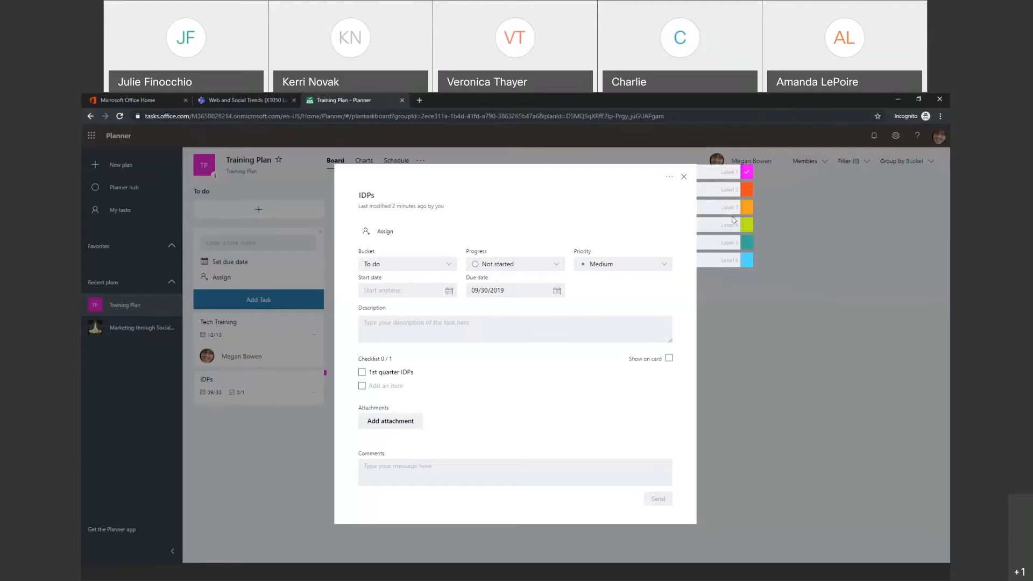
click(758, 281)
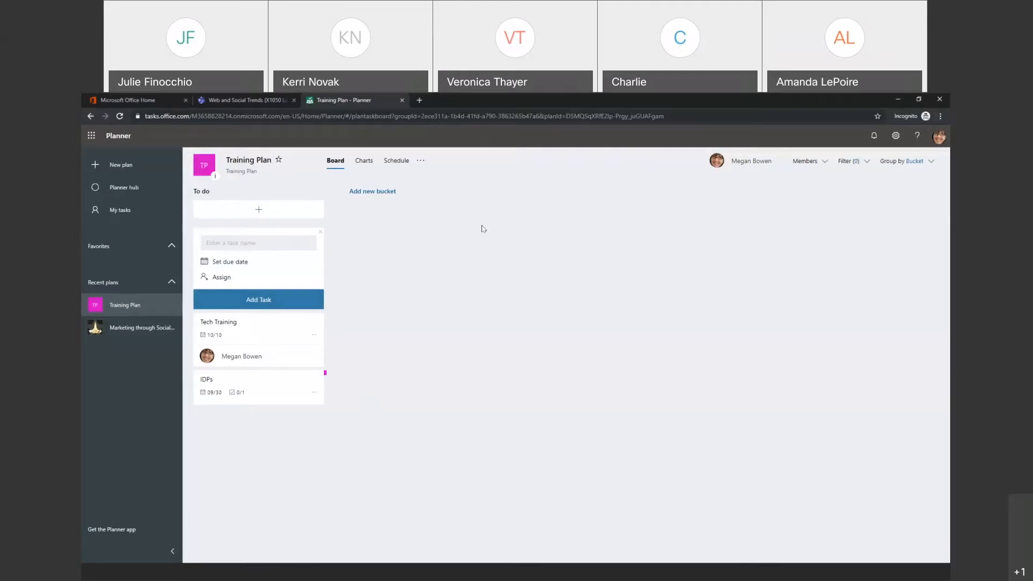
Step: View the Training Plan's progress charts and its monthly task schedule
click(364, 161)
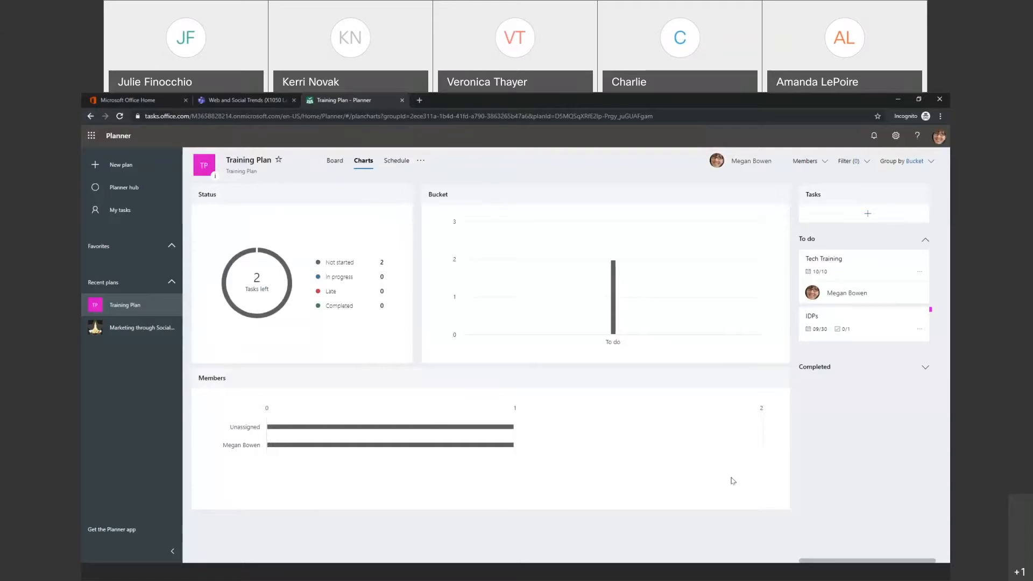
click(396, 161)
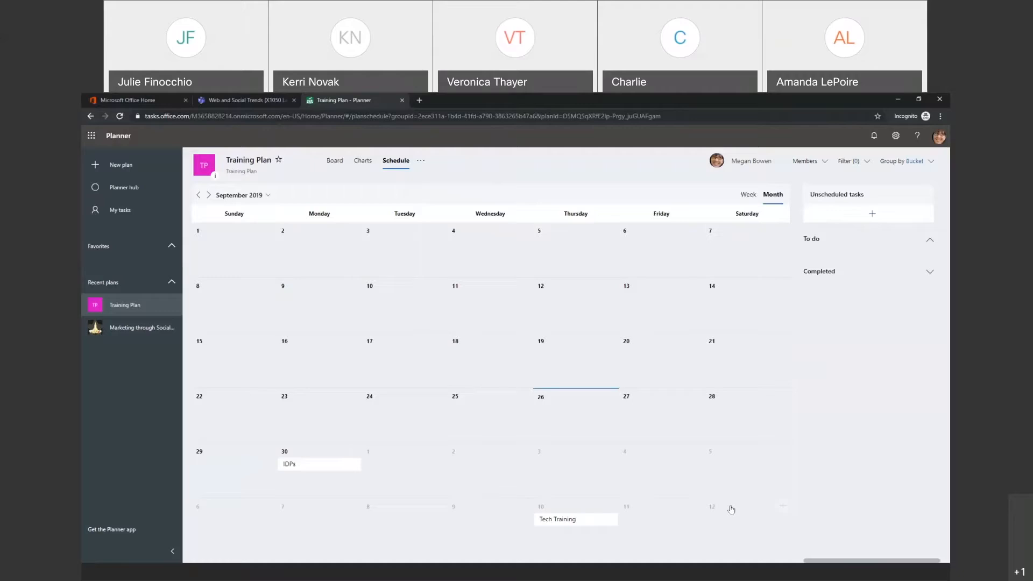
Step: Return to the Training Plan's board, review the plan settings, and close them unchanged
click(334, 160)
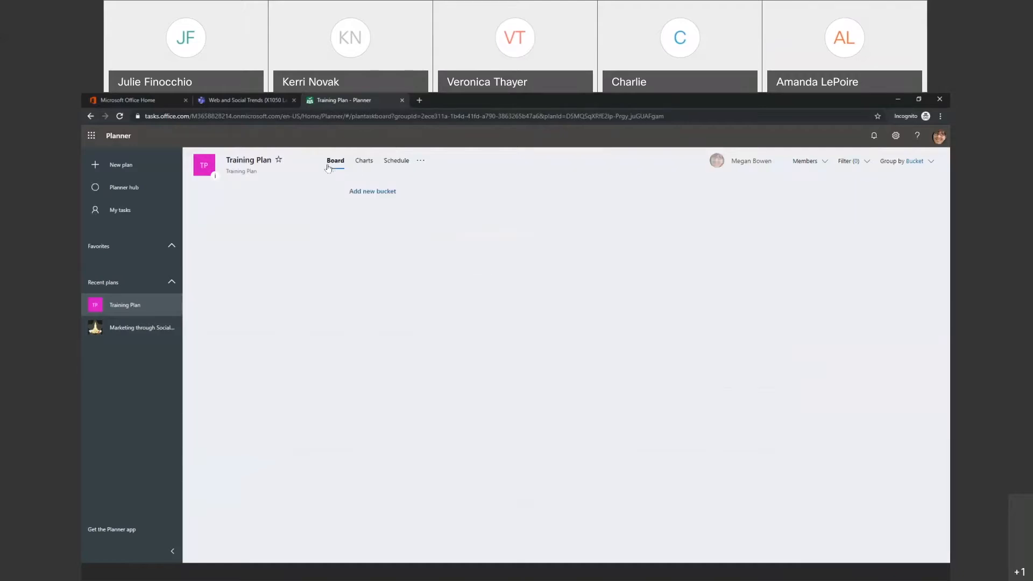
click(421, 161)
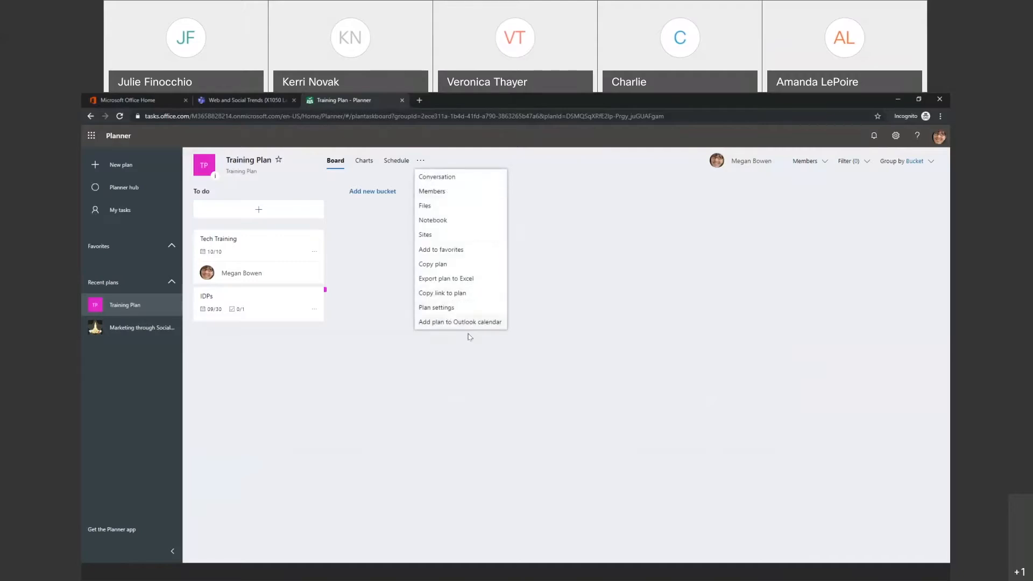
click(448, 308)
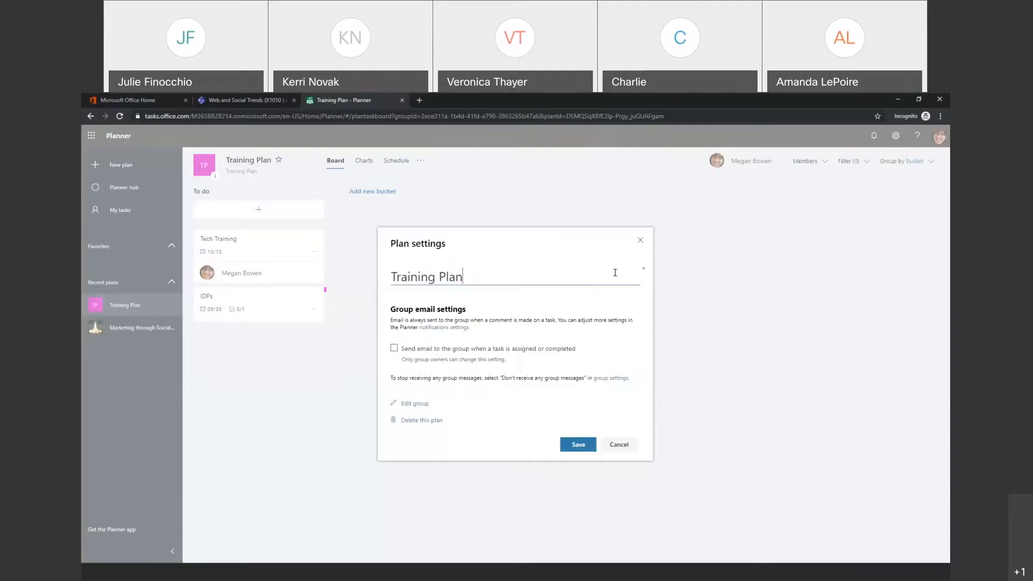
click(640, 239)
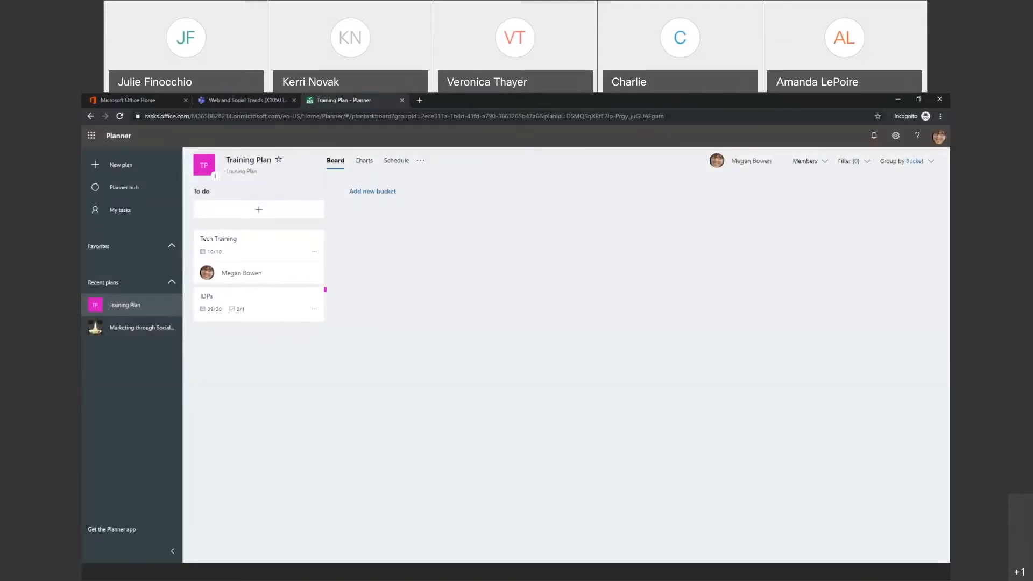
Step: Look through the board's grouping choices, task filters and plan member list
click(905, 161)
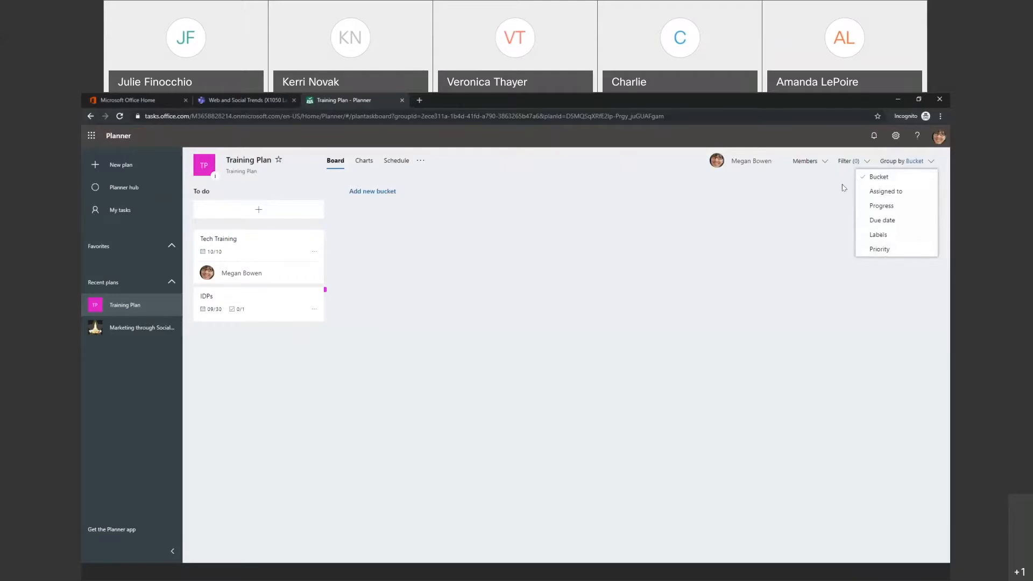
click(850, 161)
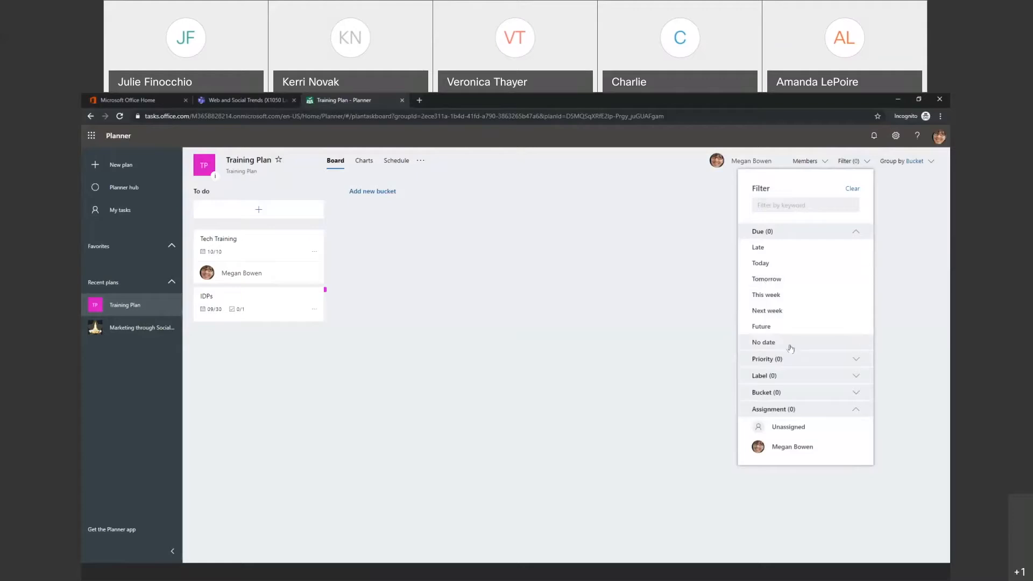
click(829, 163)
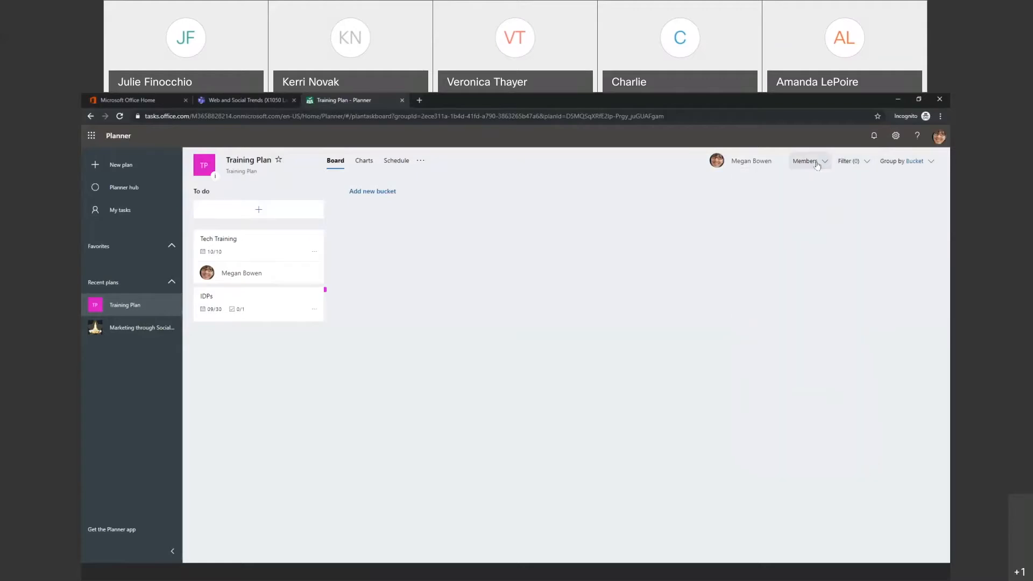
click(805, 161)
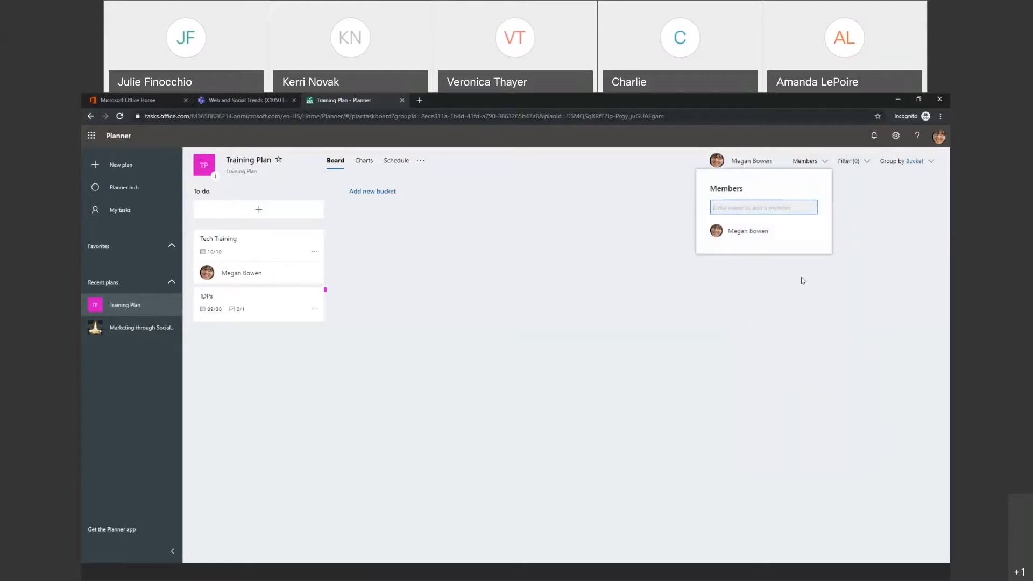
click(852, 285)
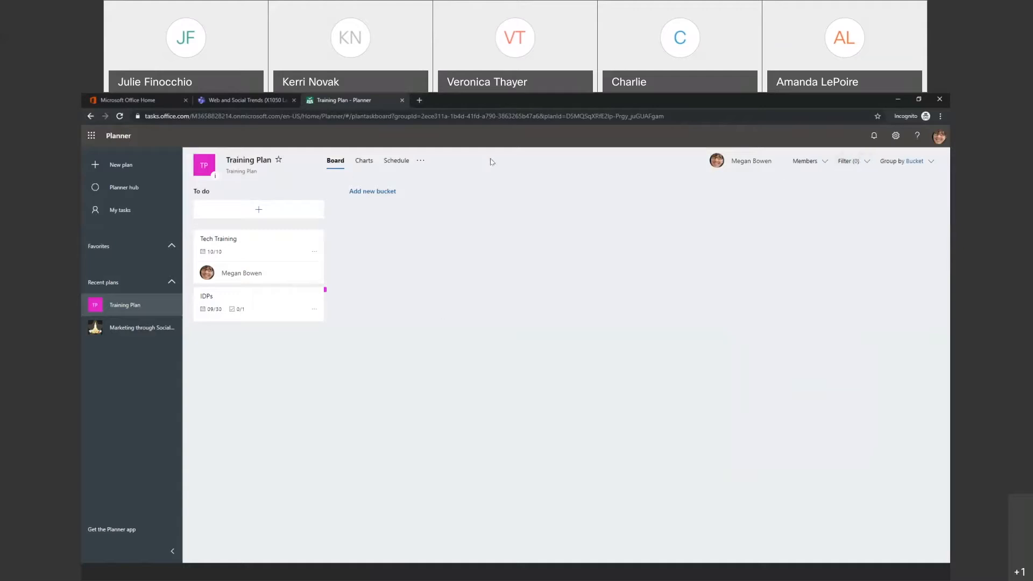
Step: Add a new bucket named Development to the Training Plan board
click(373, 192)
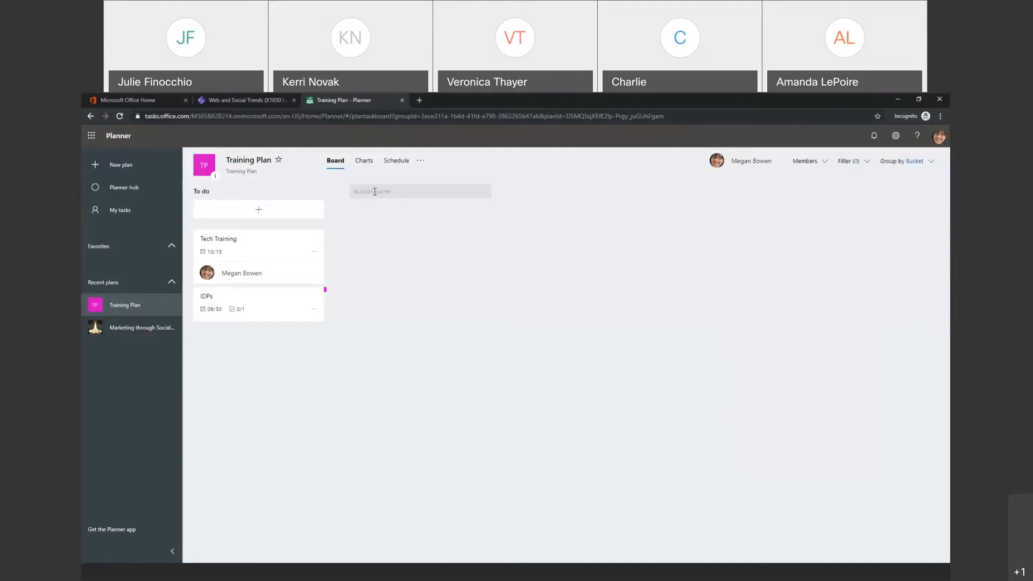
text(Developement)
key(Return)
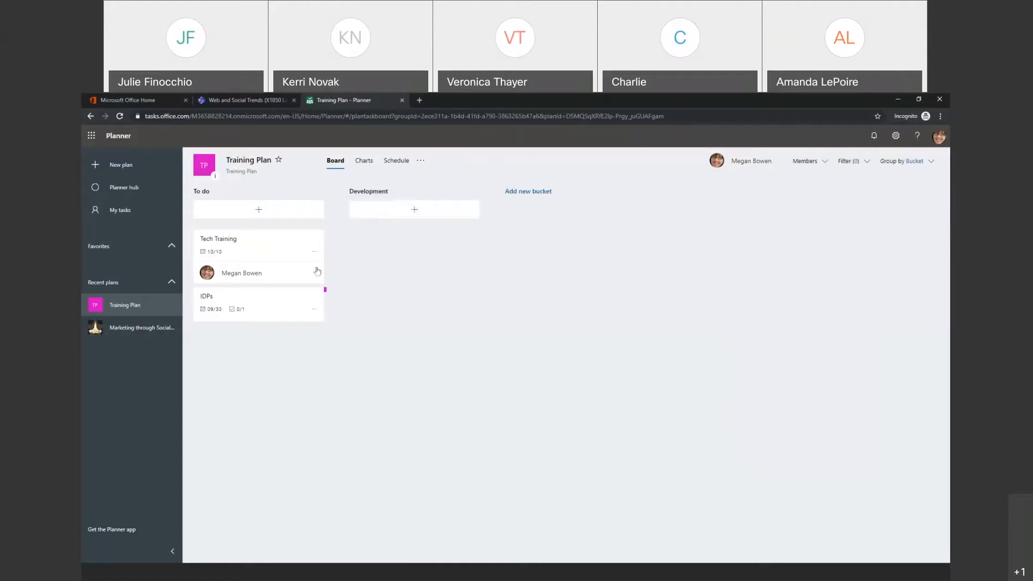
Step: Move the IDPs and Tech Training tasks from To do into the Development bucket
click(245, 296)
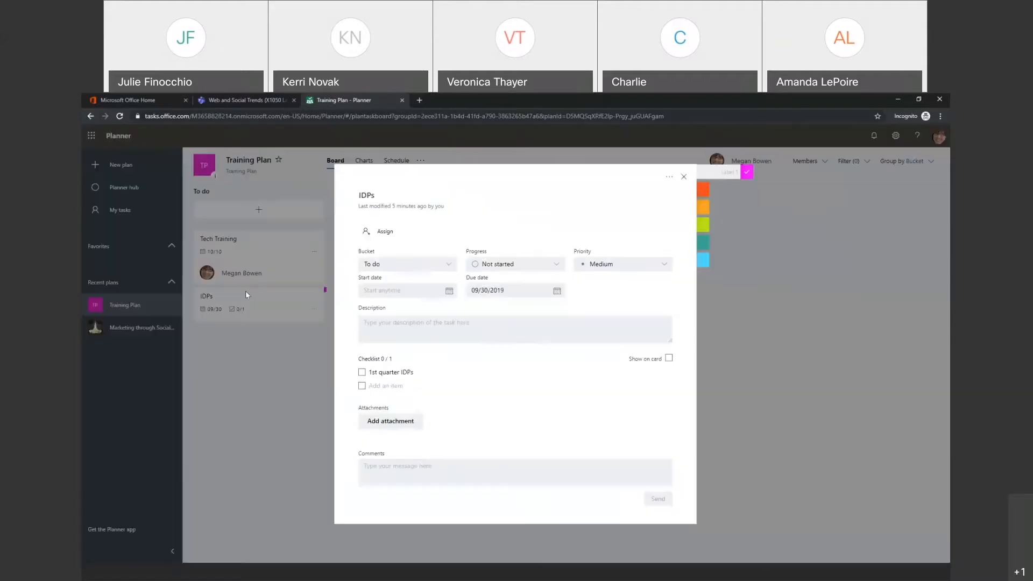
click(447, 265)
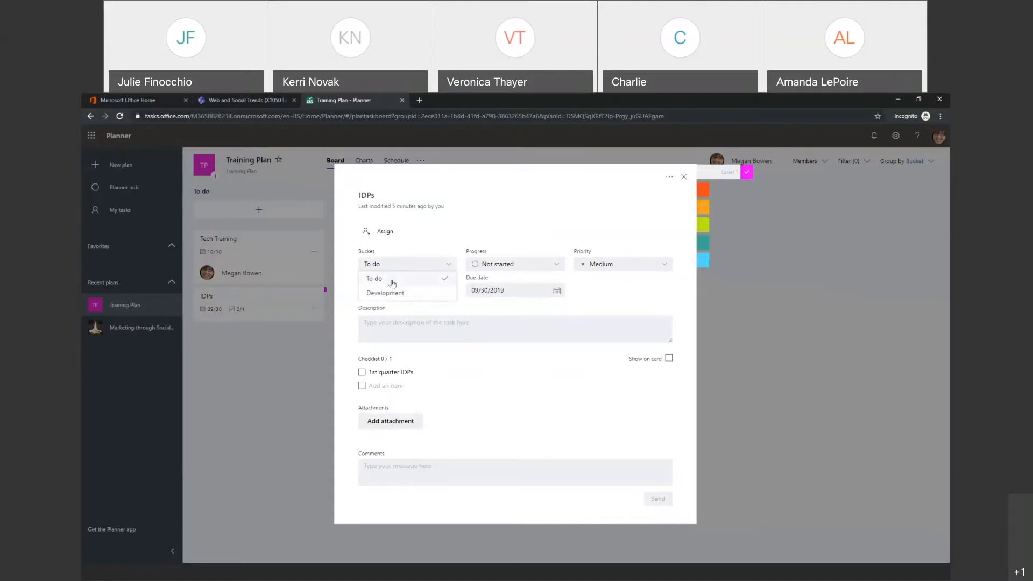
click(383, 293)
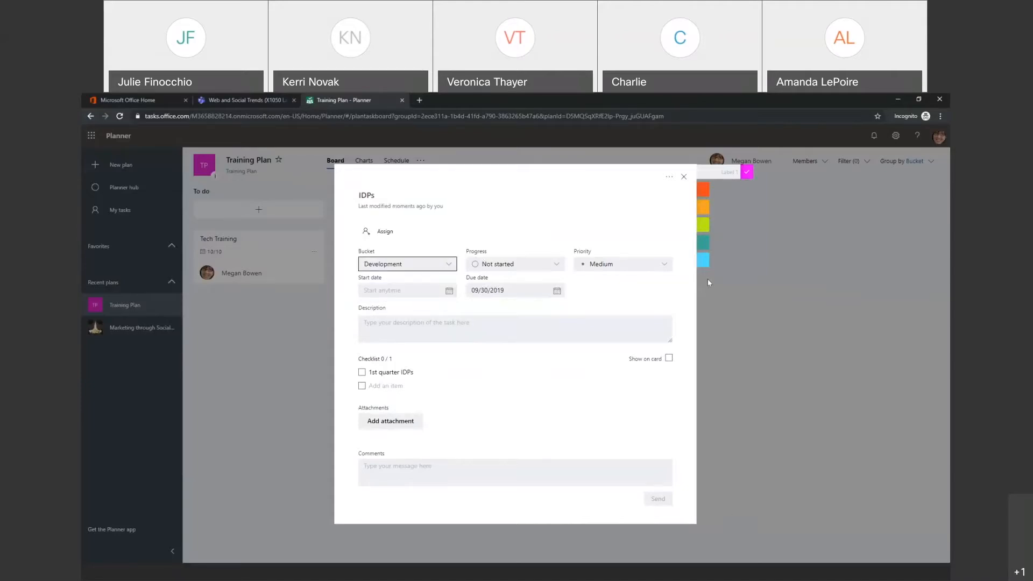
click(753, 277)
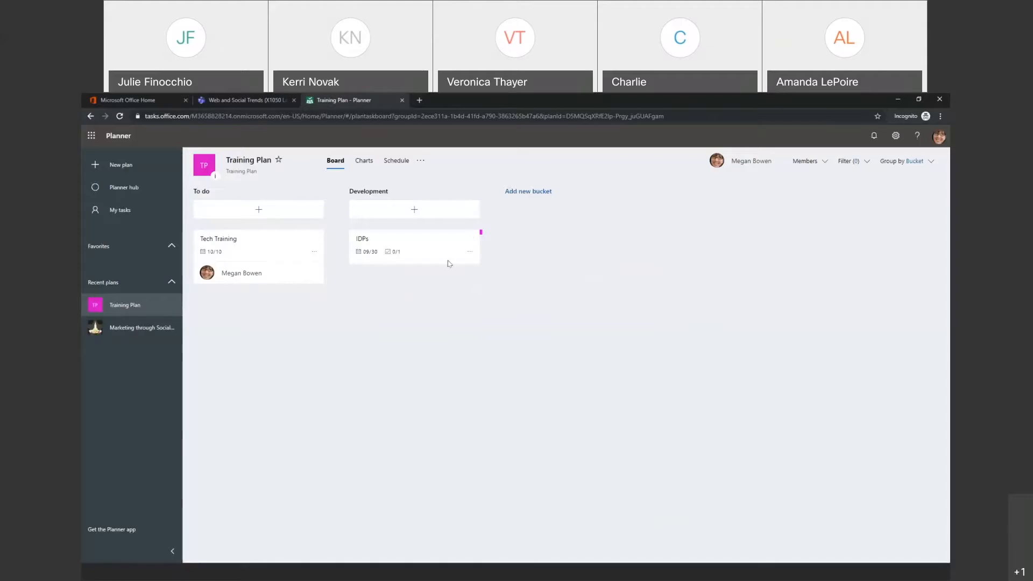
drag(302, 261, 491, 306)
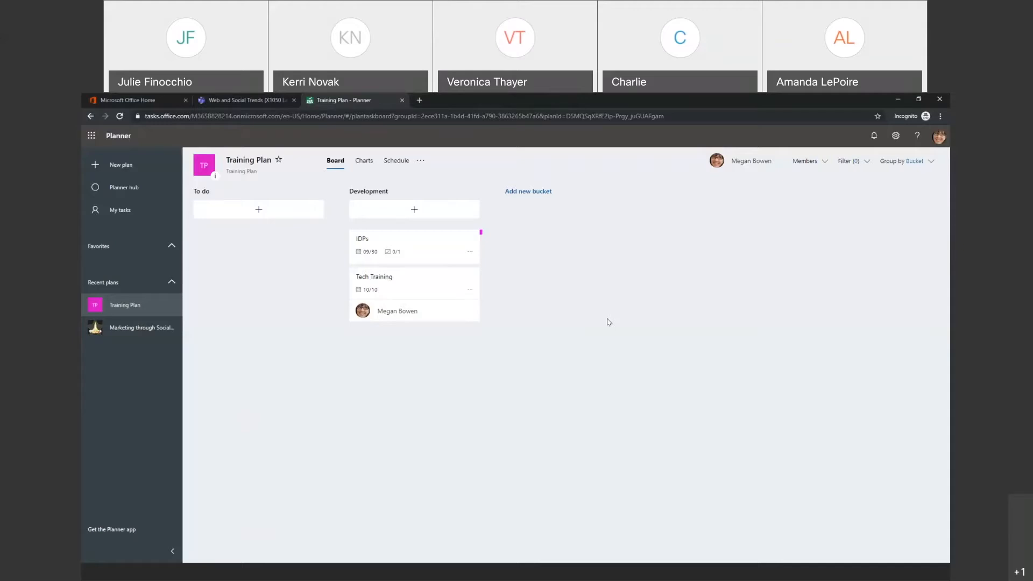
Step: Look at the Tech Training task's progress choices and the further actions offered for its card
click(430, 294)
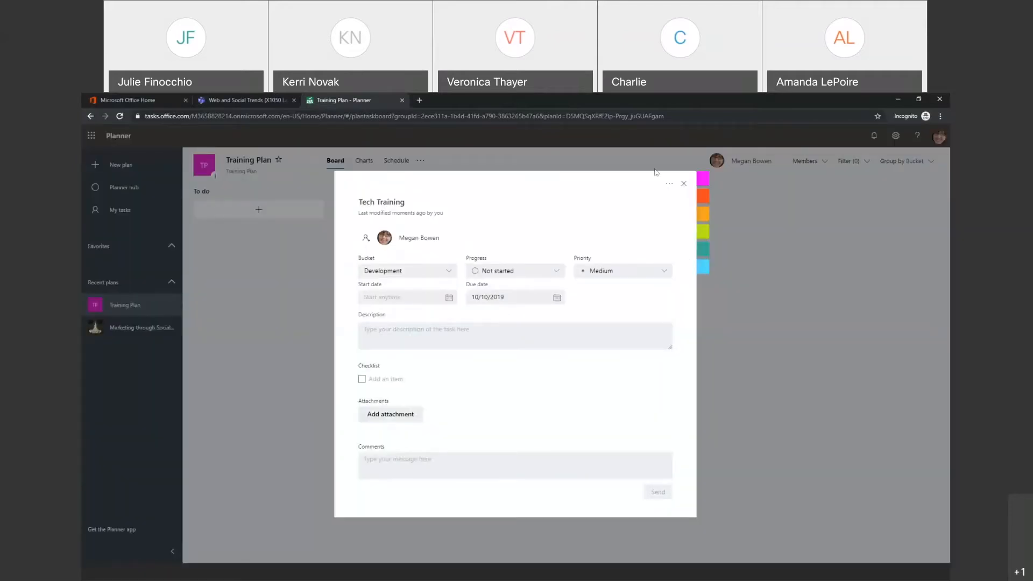
click(552, 272)
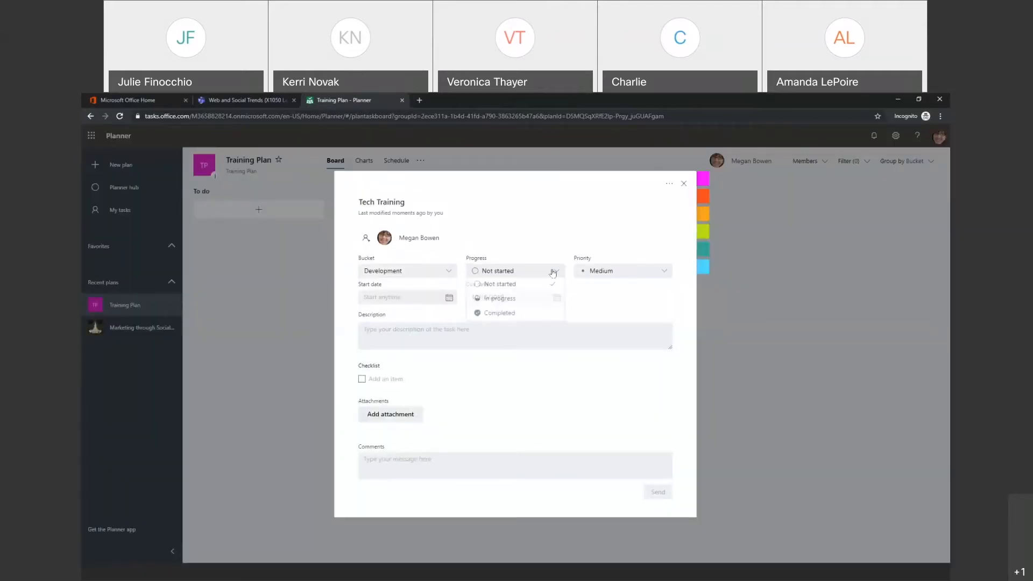
click(787, 316)
click(469, 293)
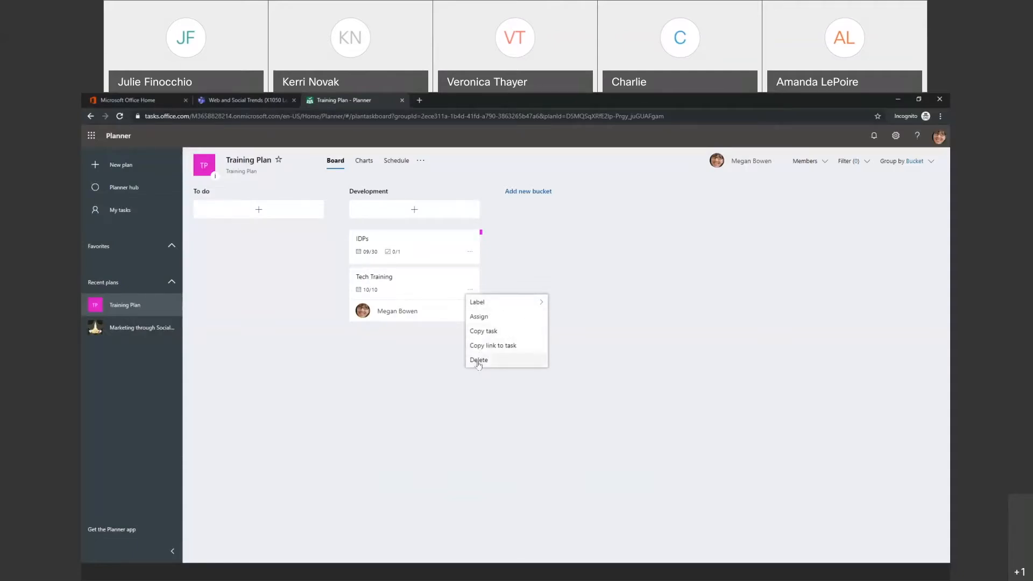
click(440, 378)
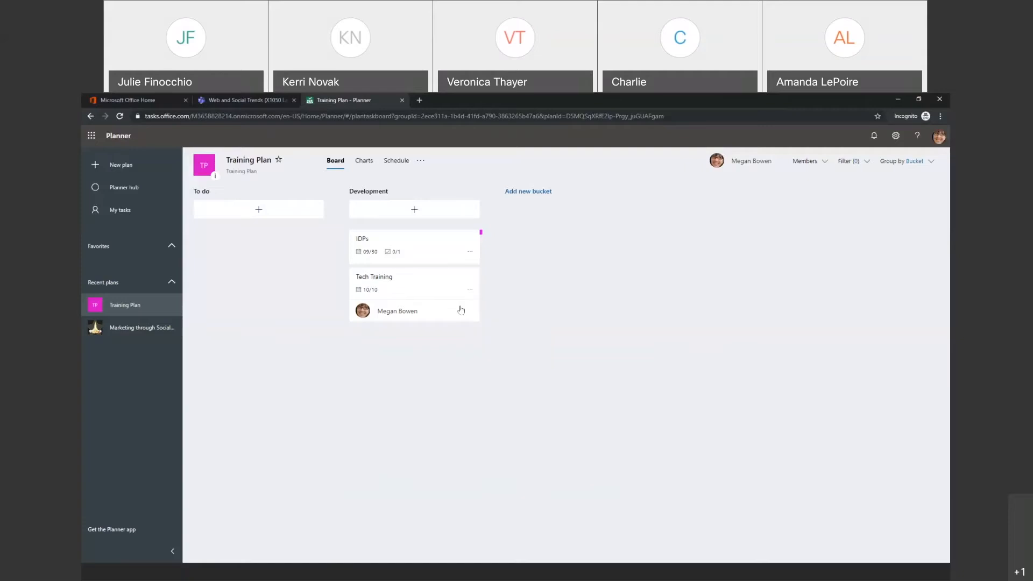
Step: Set the Tech Training task's progress to Completed and show the completed tasks in the Development bucket
click(421, 289)
click(553, 274)
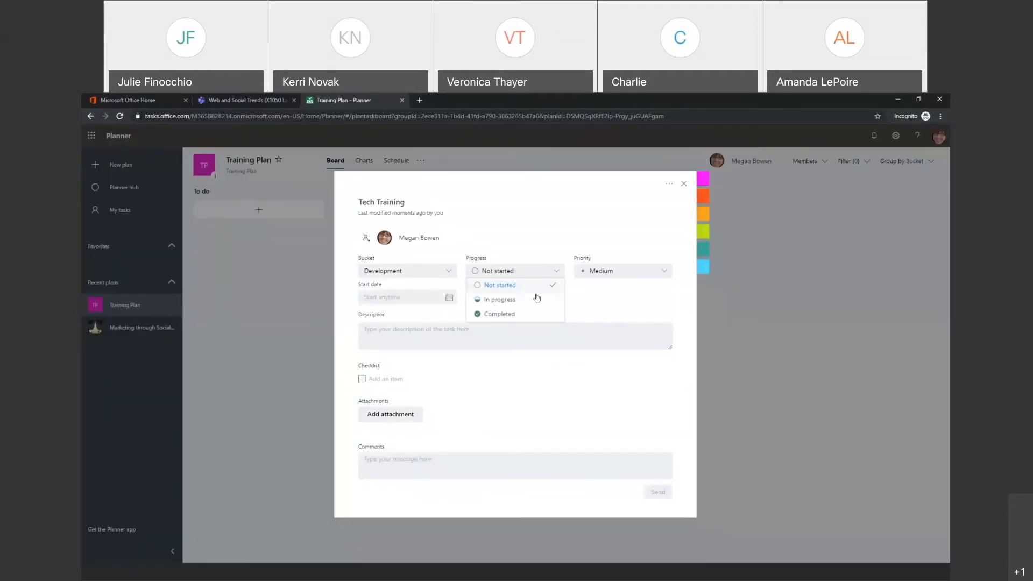
click(510, 318)
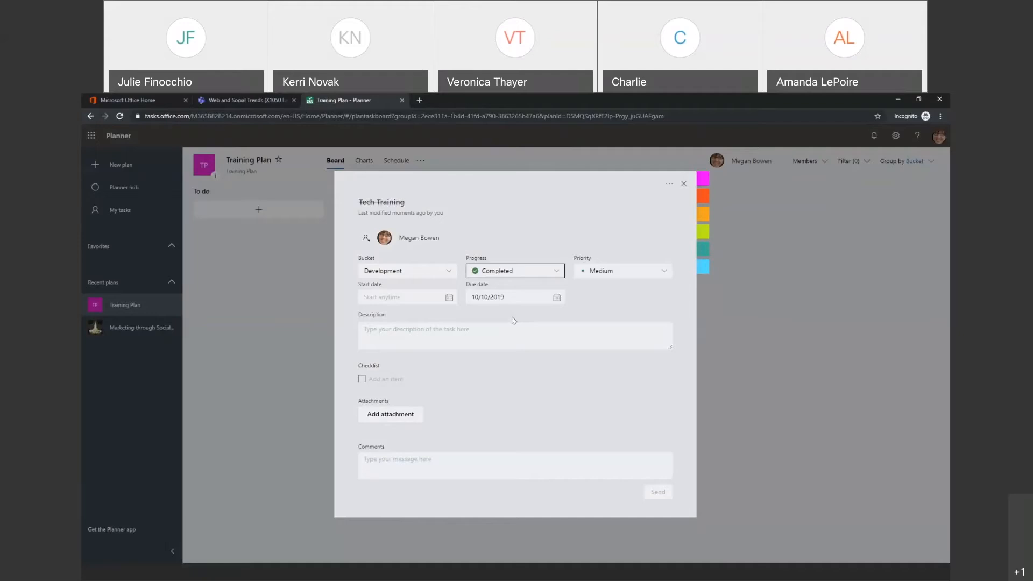
click(836, 398)
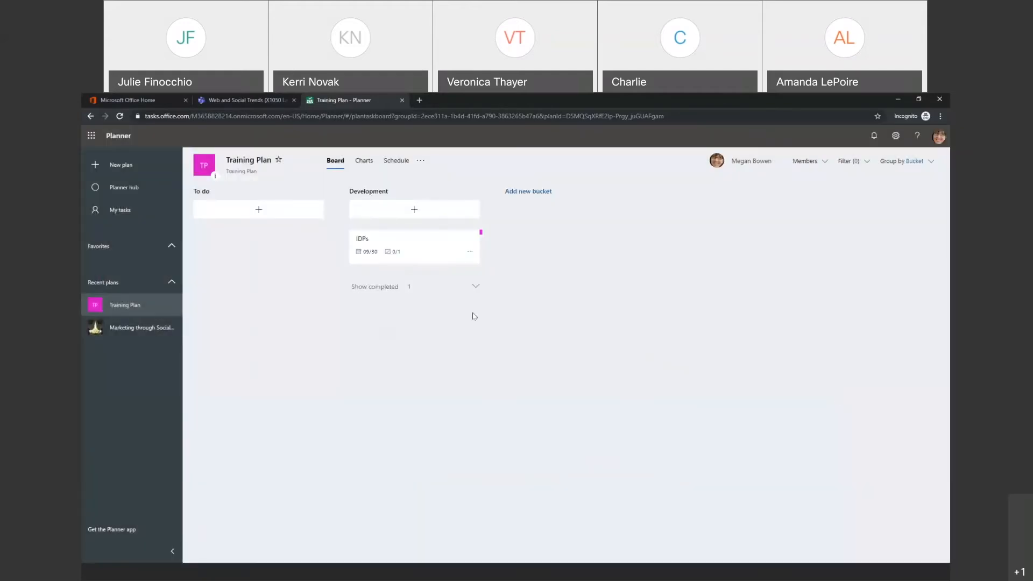
click(387, 287)
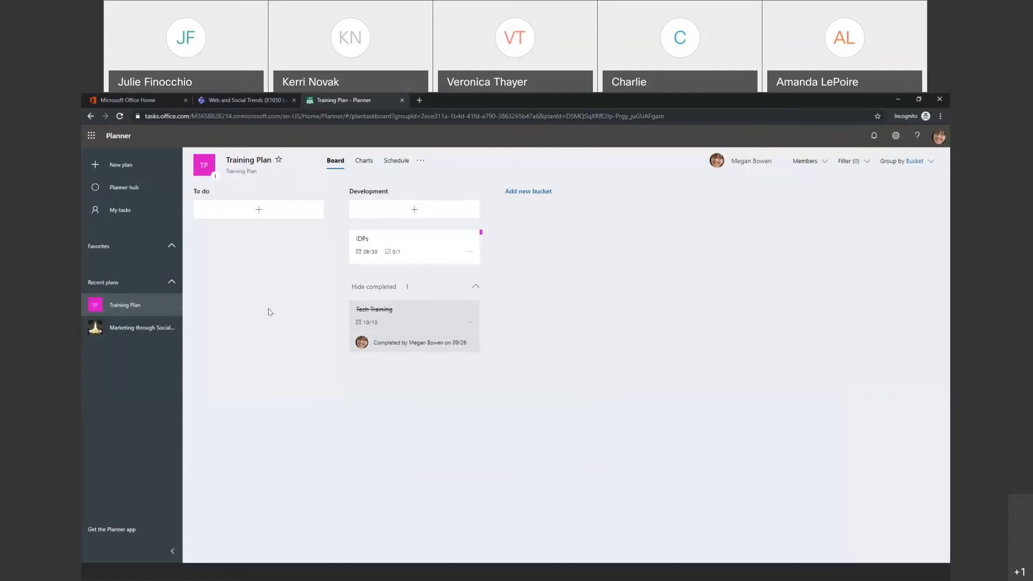
Step: Review Planner's notification settings for assigned and upcoming tasks, and leave them without saving
click(897, 137)
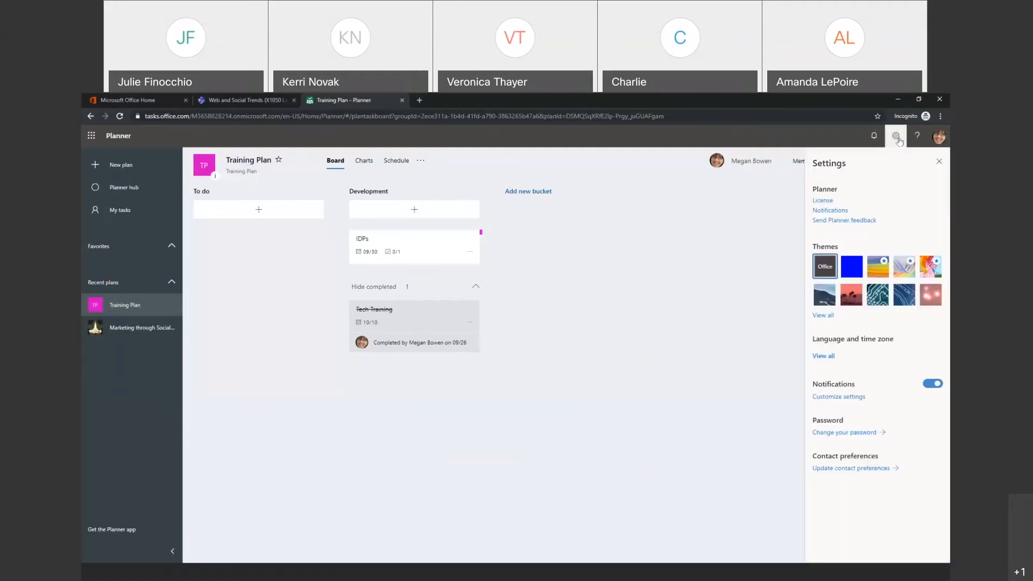
click(838, 211)
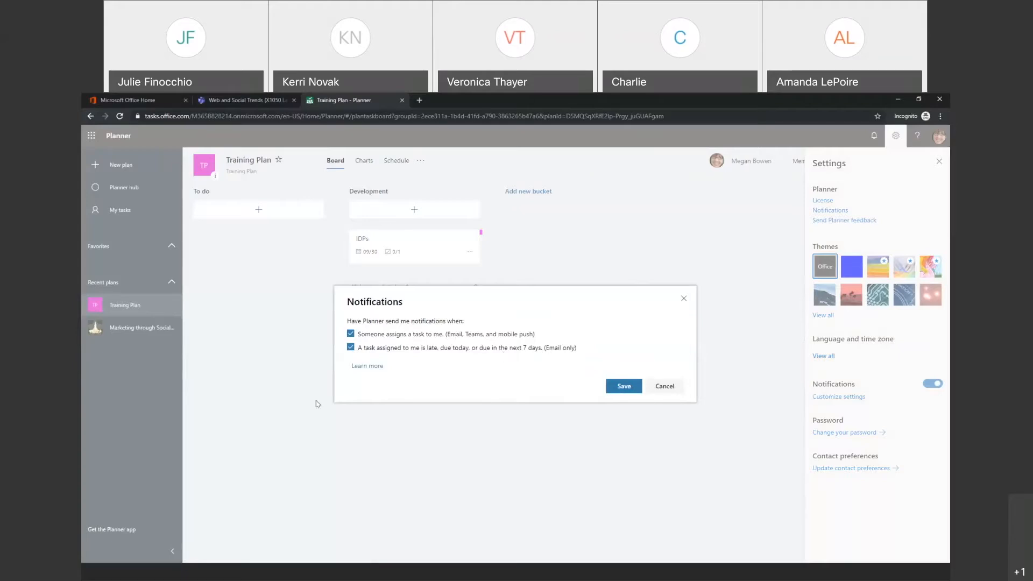
click(350, 349)
click(350, 350)
click(666, 387)
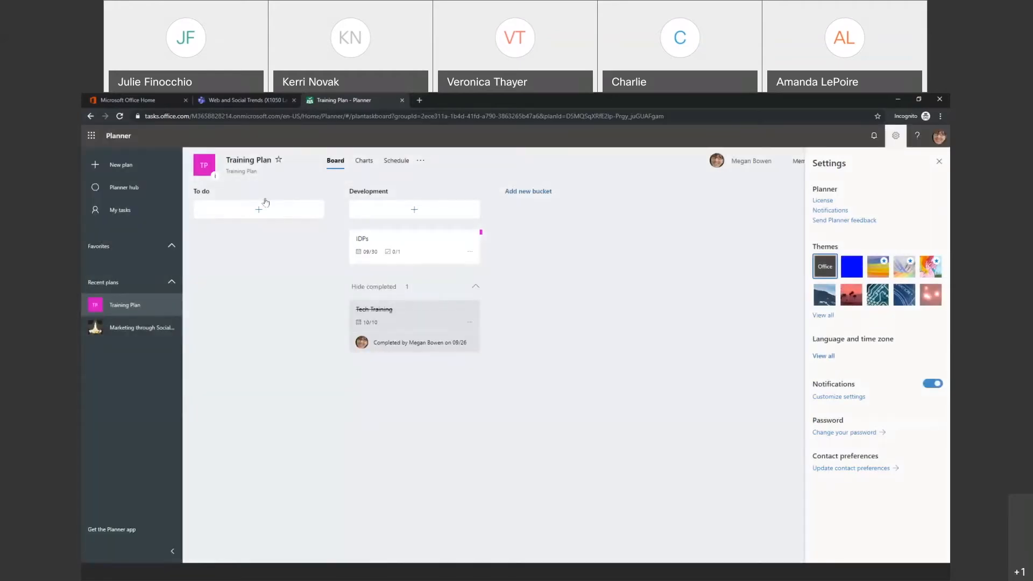
Step: Switch to Microsoft Teams and begin adding a Planner tab to the X1050 Launch Team's Web and Social Trends channel
click(226, 102)
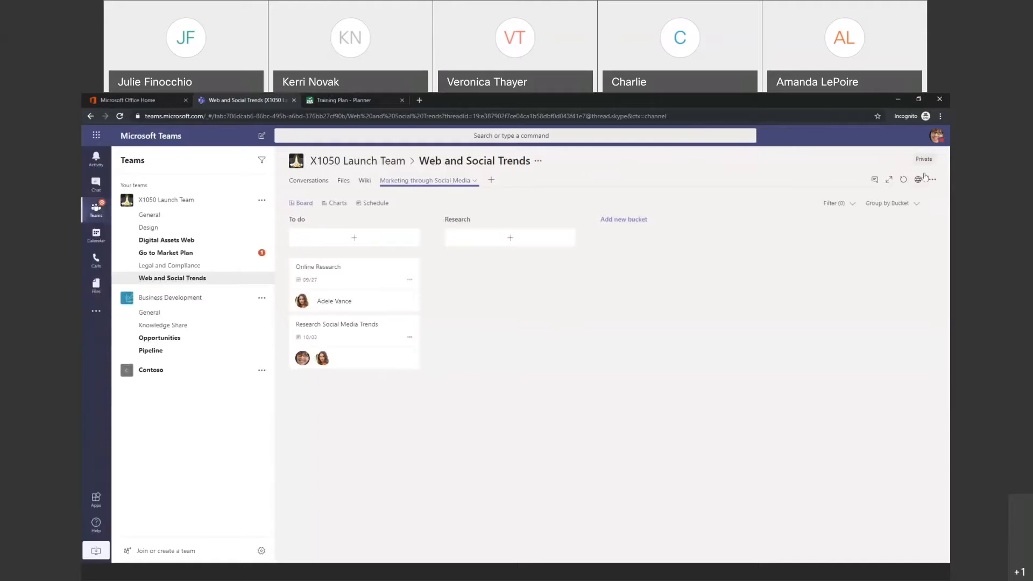
click(164, 280)
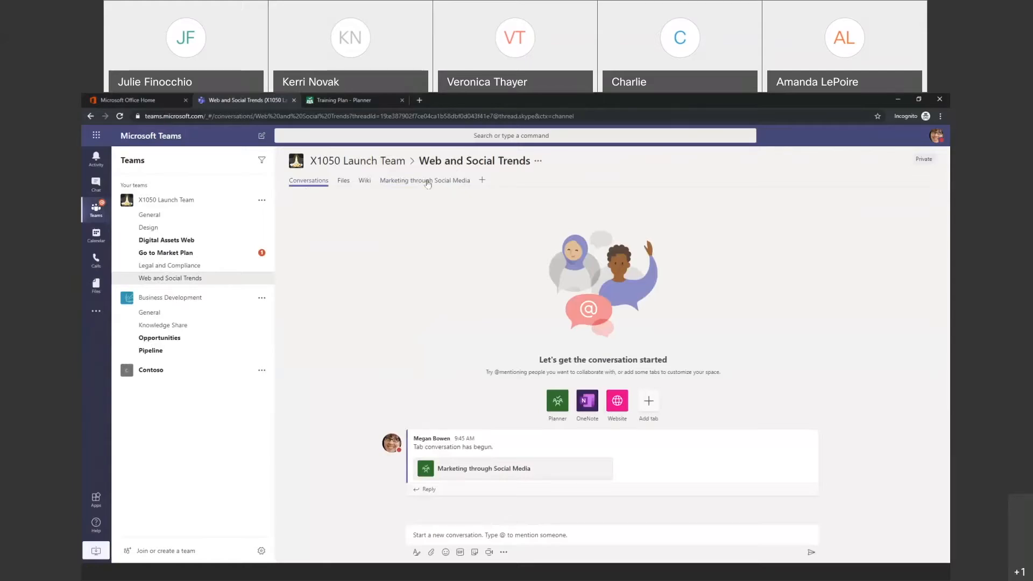
click(482, 180)
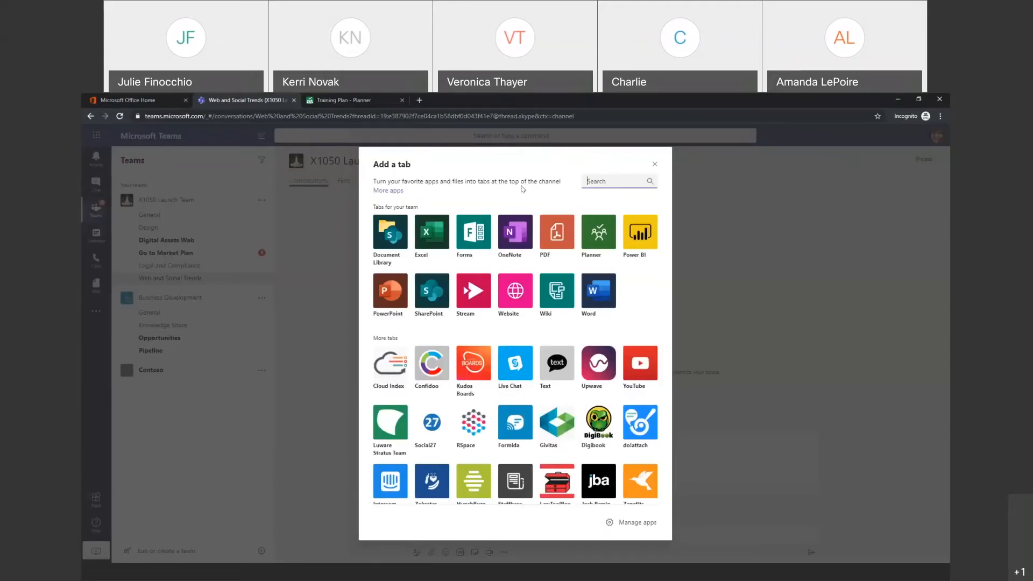
click(596, 237)
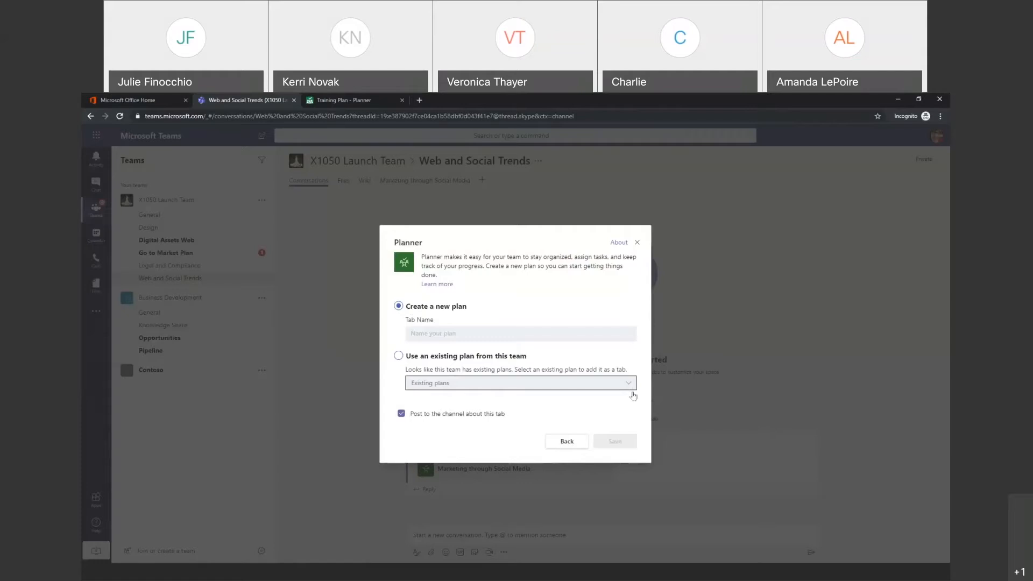
Step: Create a new plan named Social Media as a channel tab, keeping the channel post enabled, and open it
click(428, 330)
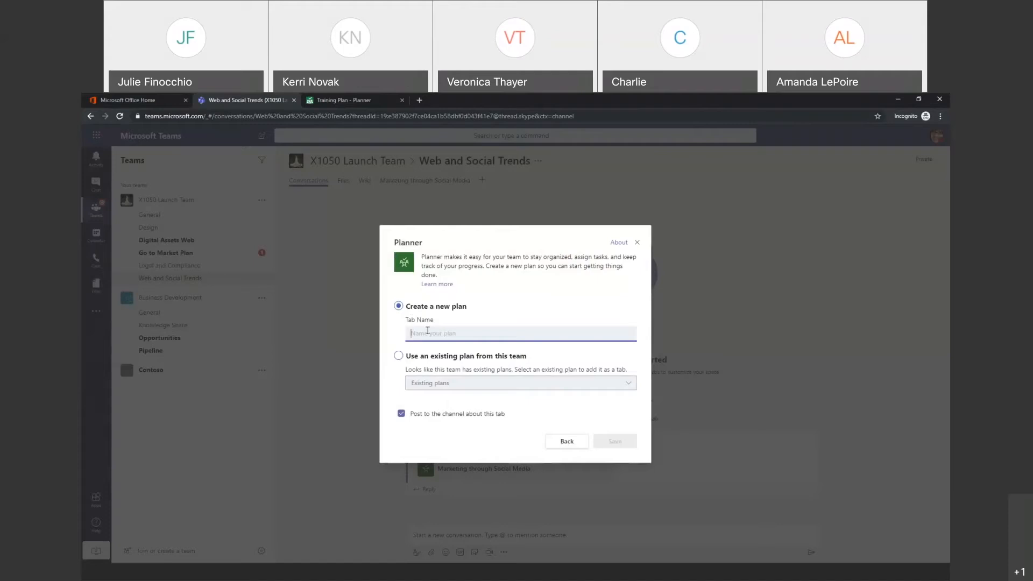
text(Social MEdia)
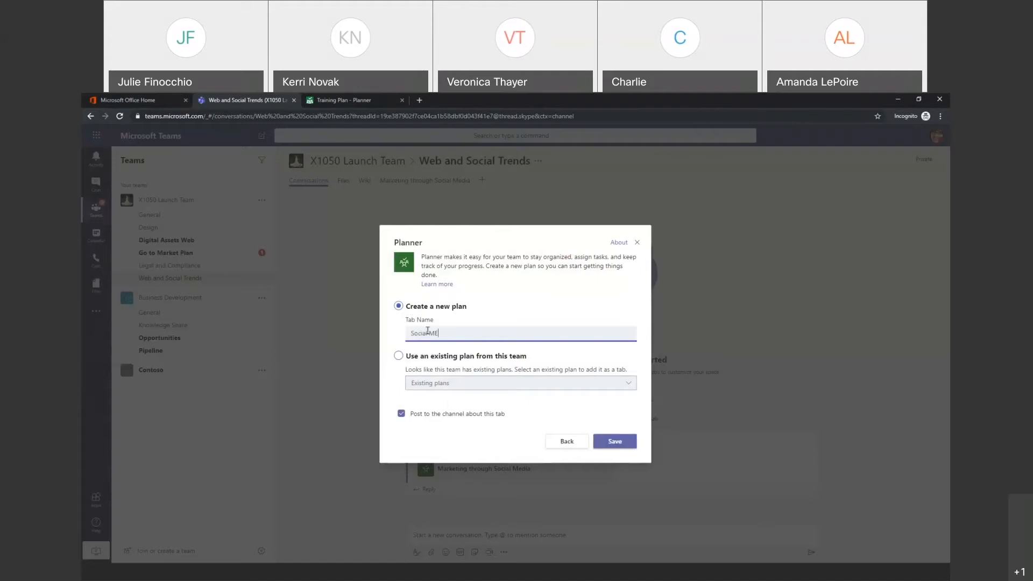
key(BackSpace)
key(BackSpace)
key(BackSpace)
key(BackSpace)
text(edia)
click(625, 442)
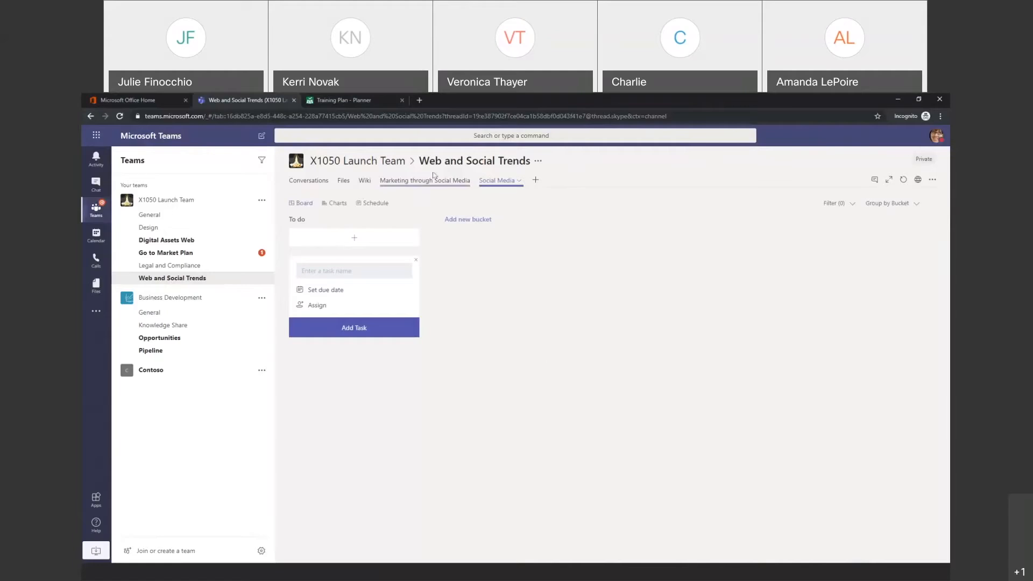
click(500, 181)
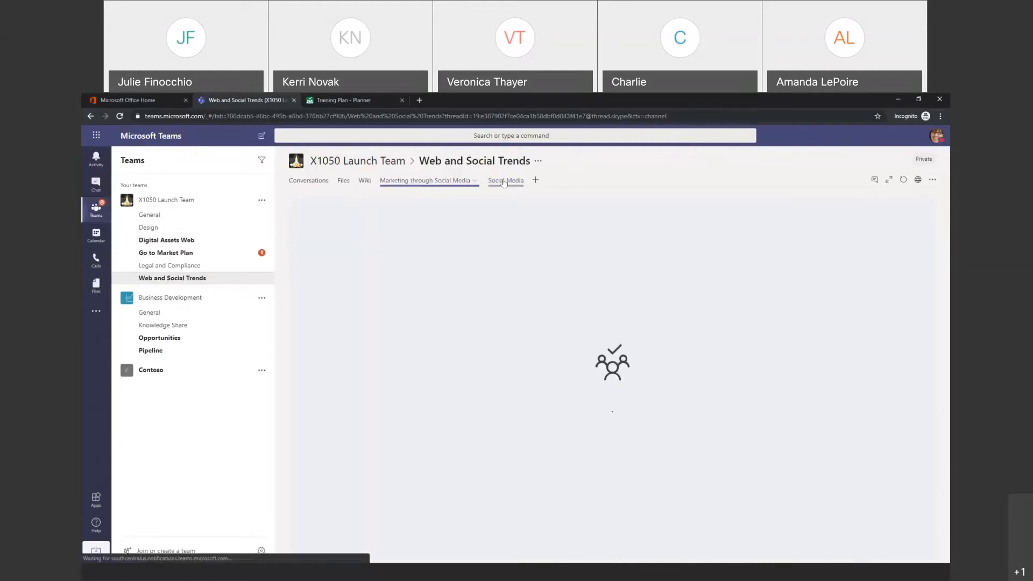
Step: Open the Marketing through Social Media plan and review the details of its Research Social Media Trends task
click(436, 182)
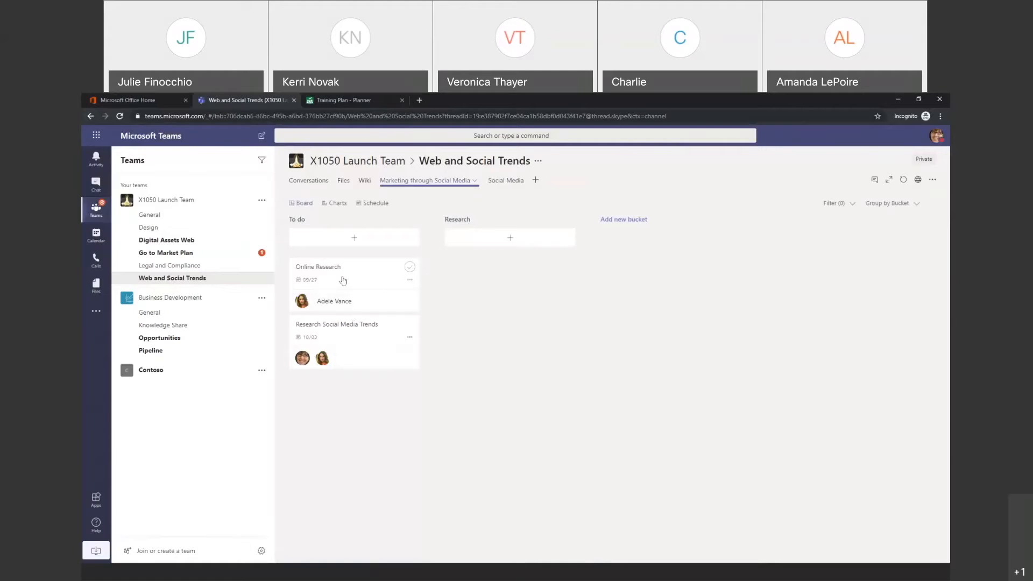
click(360, 343)
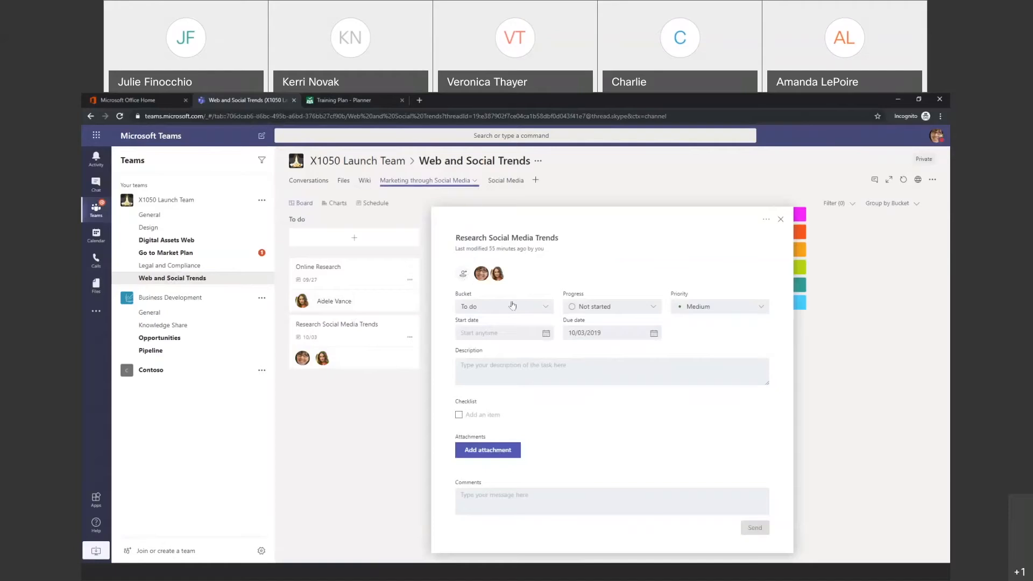
mouse_move(801, 254)
click(779, 221)
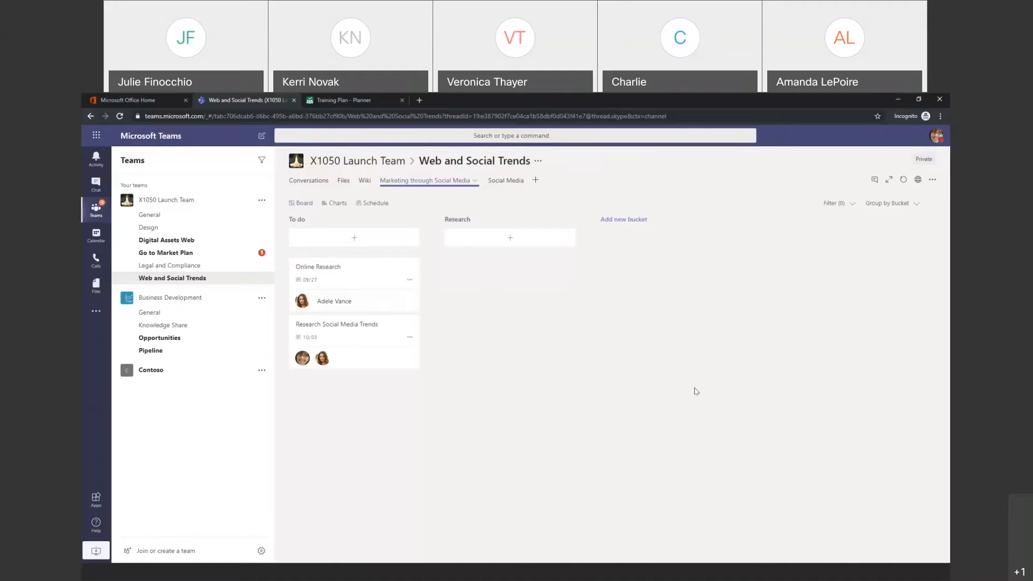
Step: Add a Marketing task to the Research bucket, due 10/04 and assigned to a team member
click(509, 240)
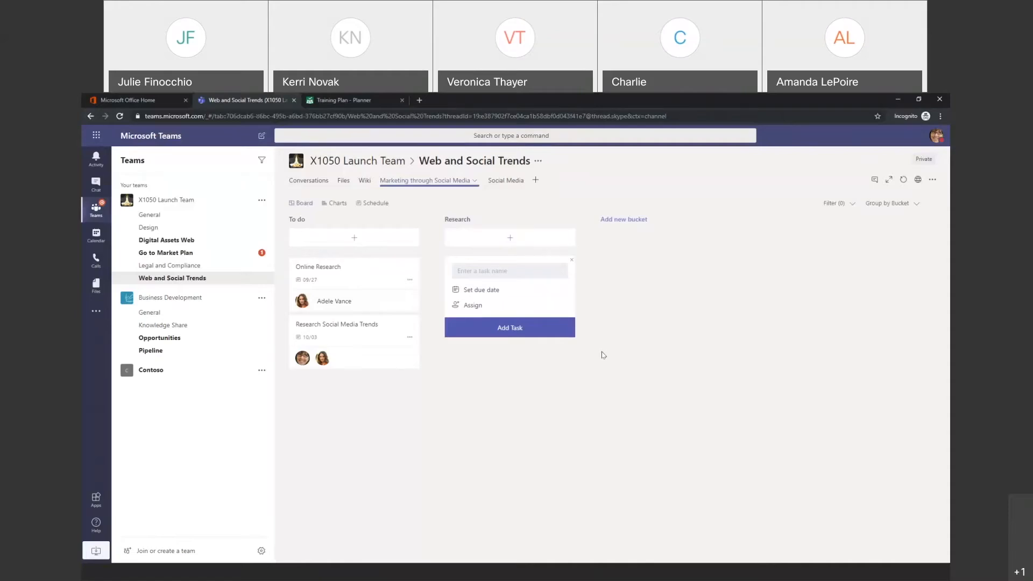
text(Marketing)
click(481, 290)
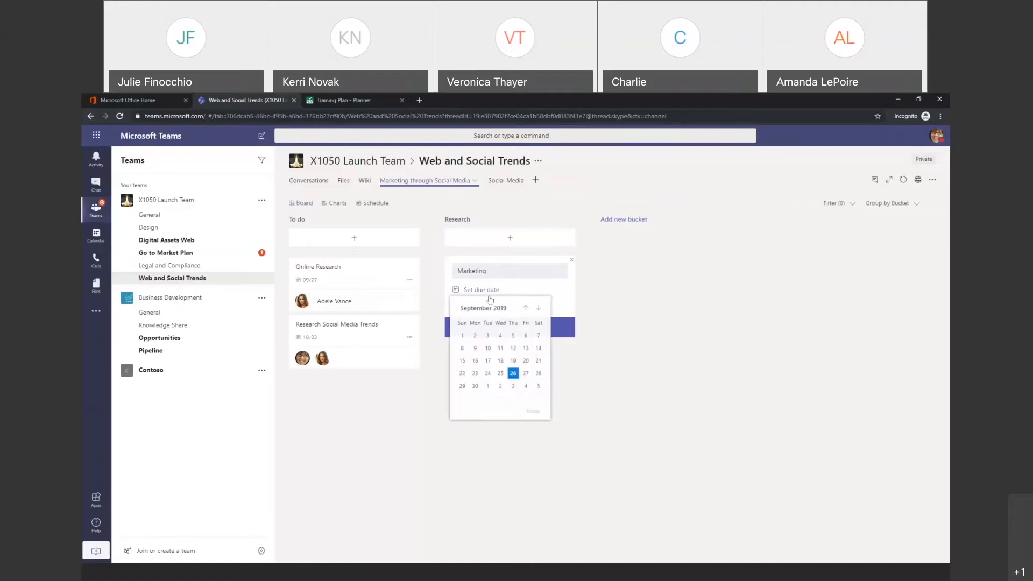
click(526, 387)
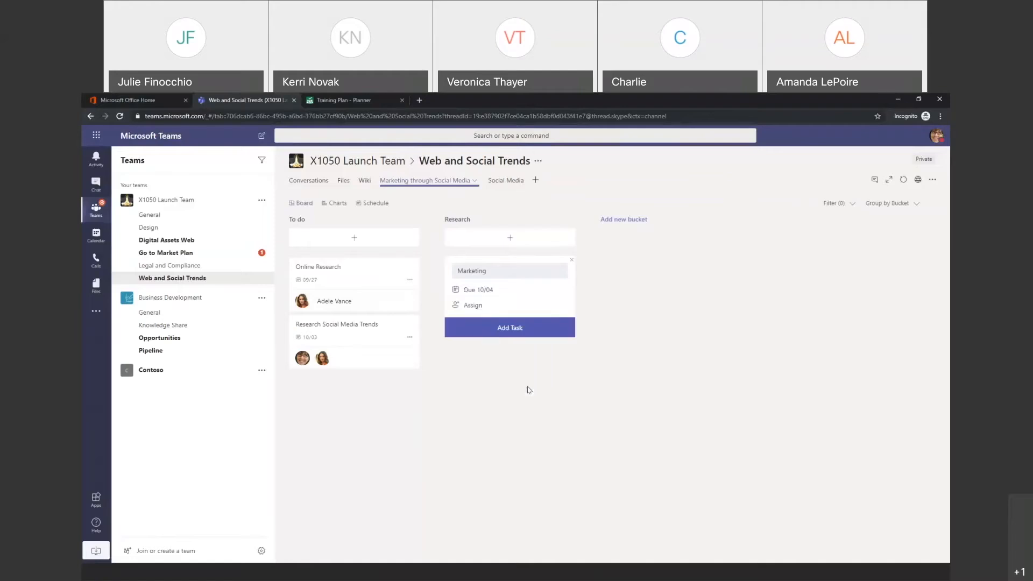
click(471, 306)
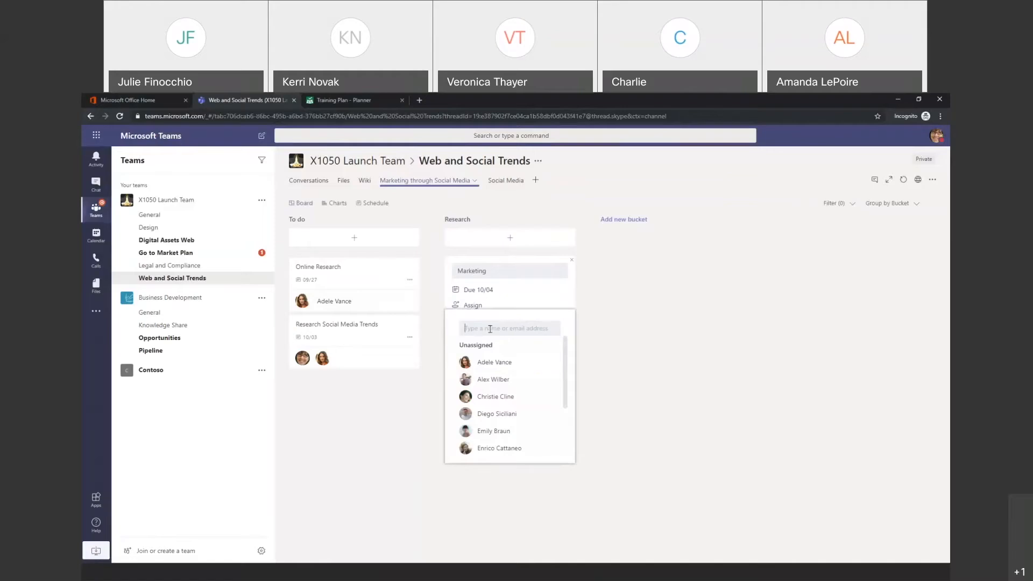
text(megan)
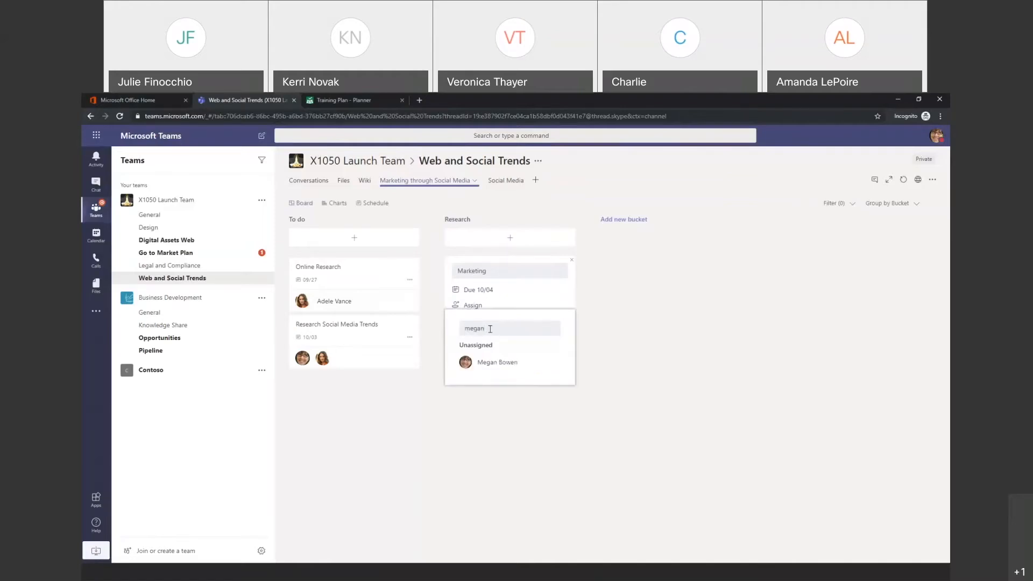
click(492, 362)
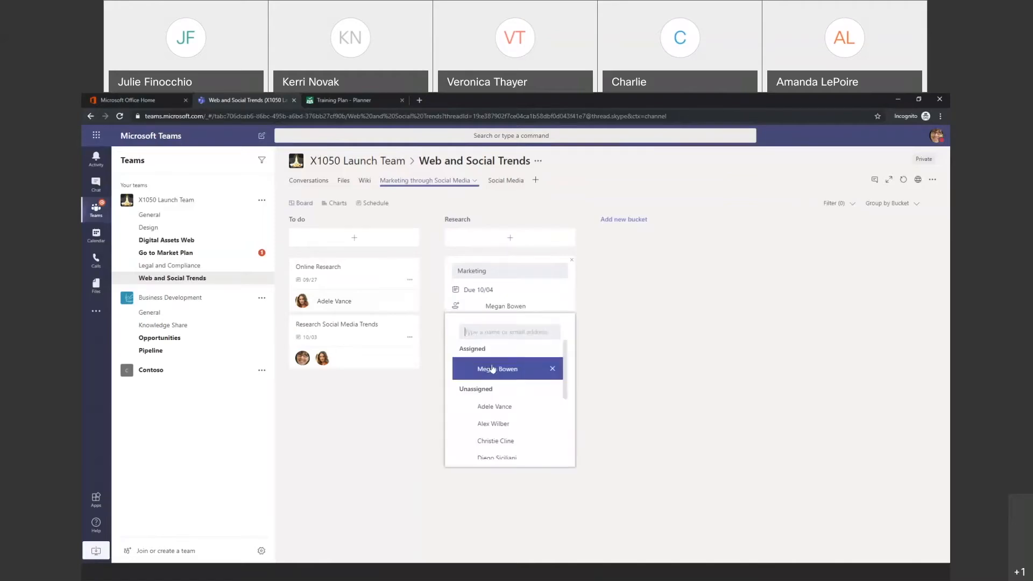
click(610, 315)
click(536, 336)
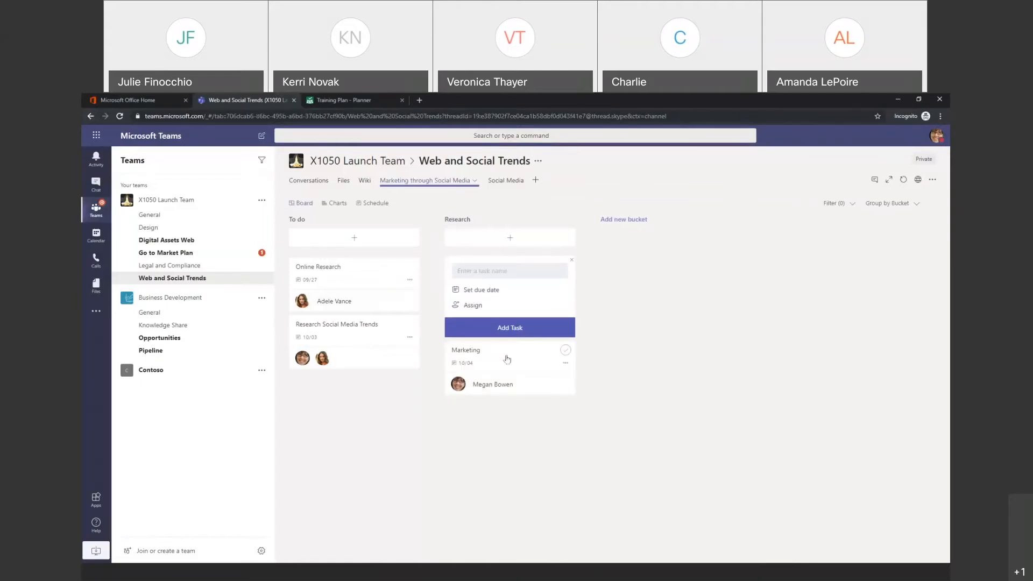
Step: Switch to Planner and review the assigned tasks across plans, the Social Media plan and the recent plans list
click(341, 100)
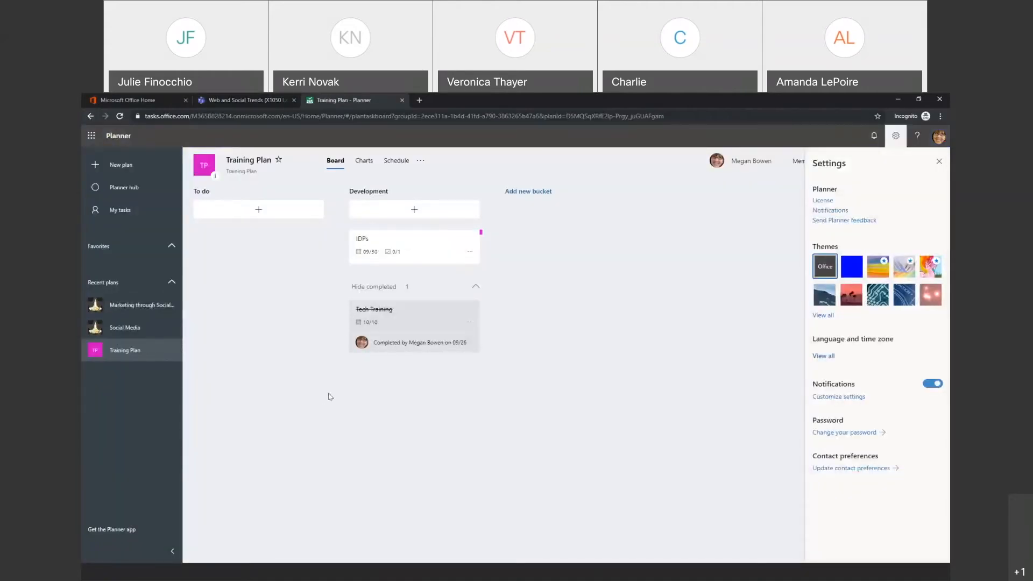
click(114, 210)
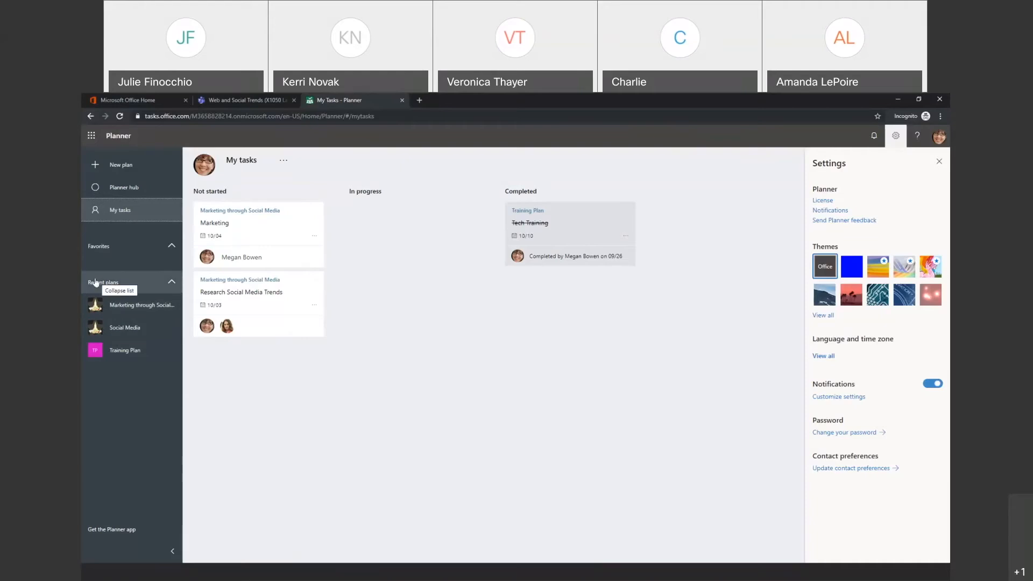
click(116, 334)
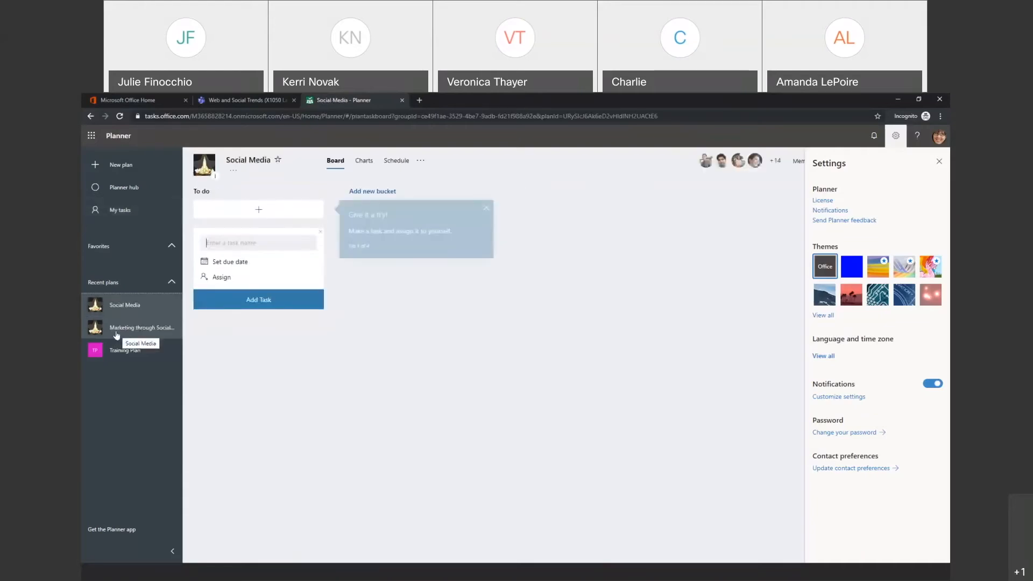
click(93, 287)
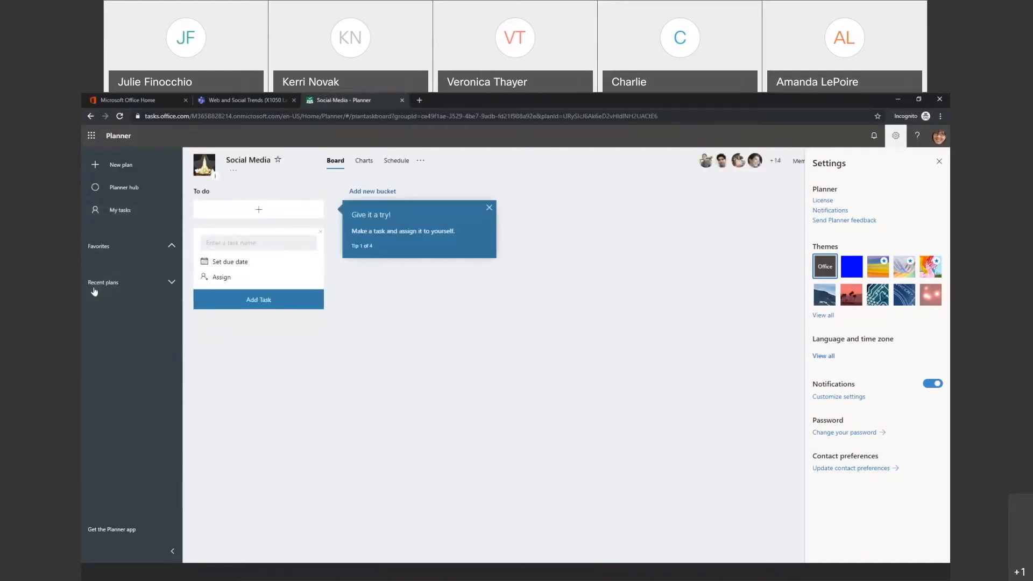
click(169, 282)
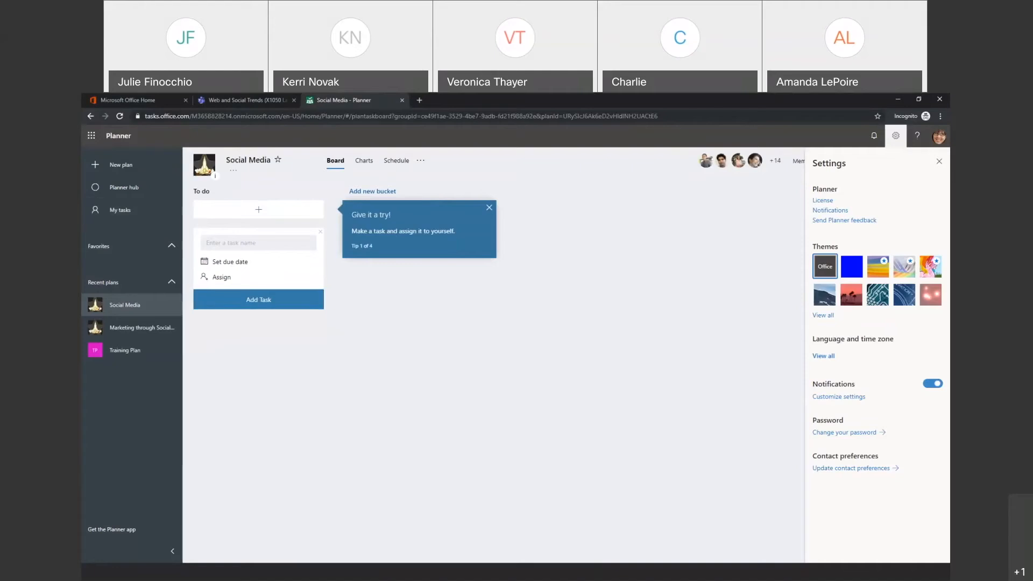
Step: Switch back to Microsoft Teams and view the Online Research task's details in the Marketing through Social Media plan
click(243, 100)
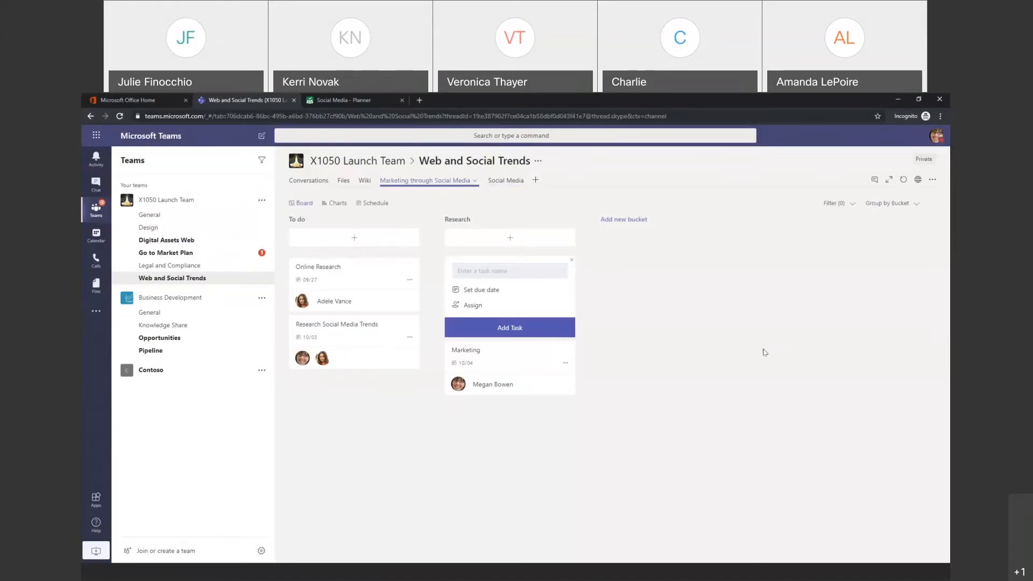
click(337, 268)
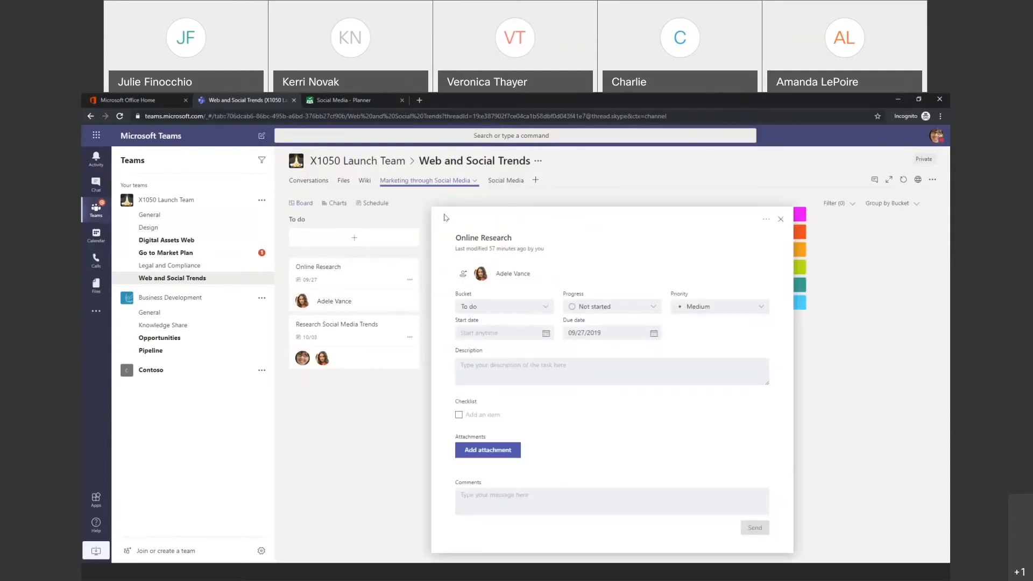
click(779, 219)
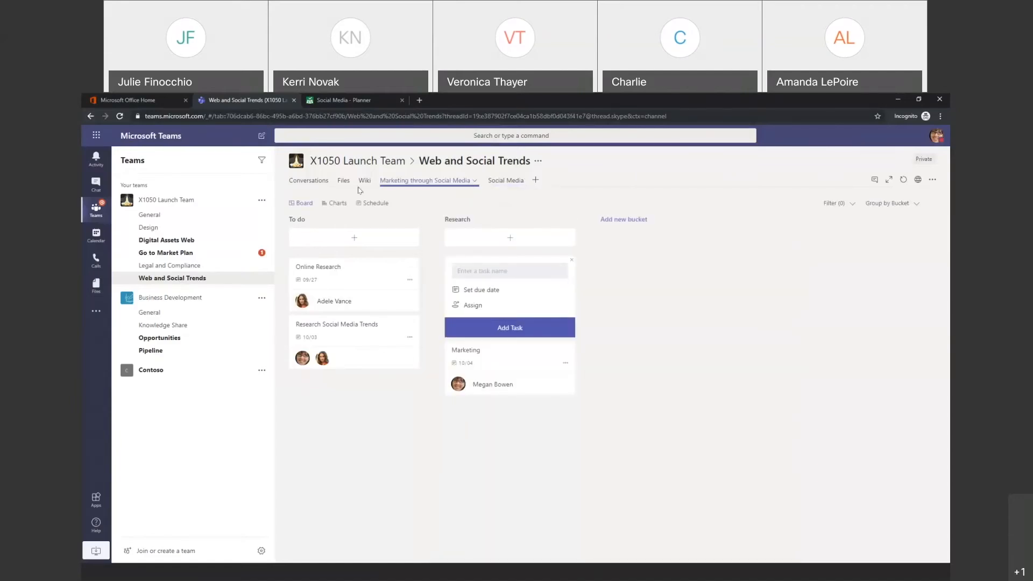
Step: Add a Planner tab with a new plan named Plan B to the channel, keeping the channel post enabled
click(535, 180)
click(591, 232)
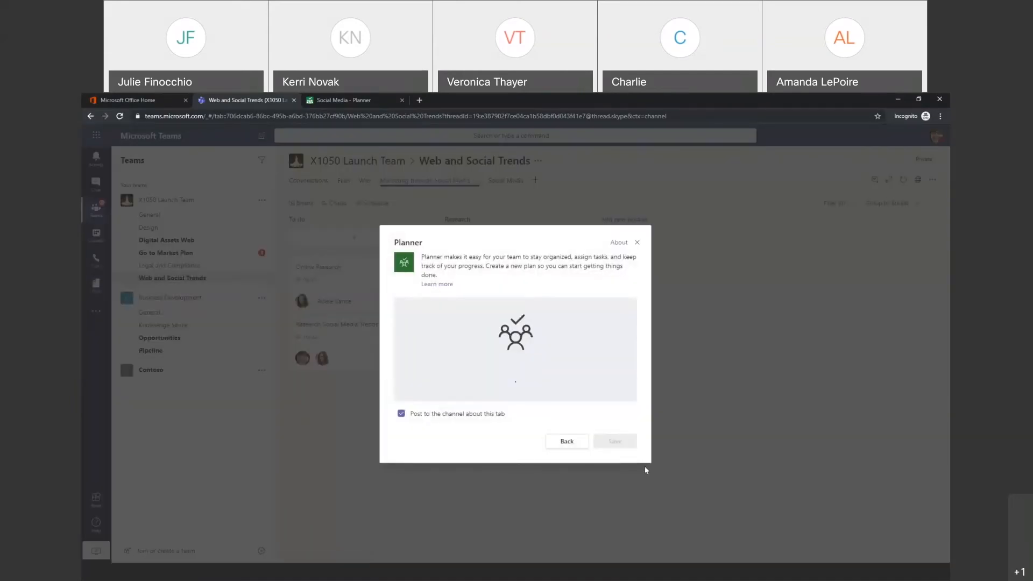
click(431, 328)
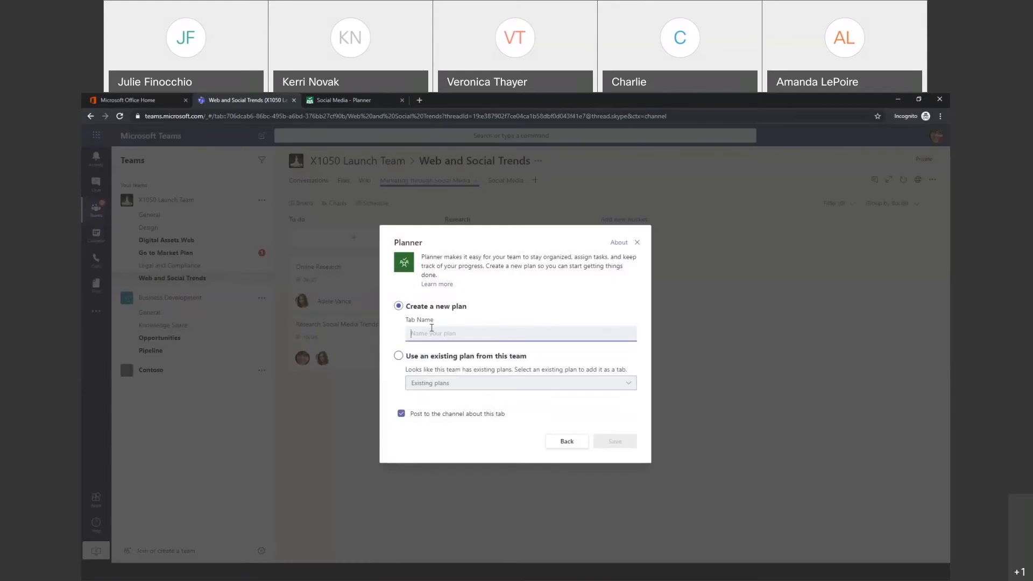
text(Plan B)
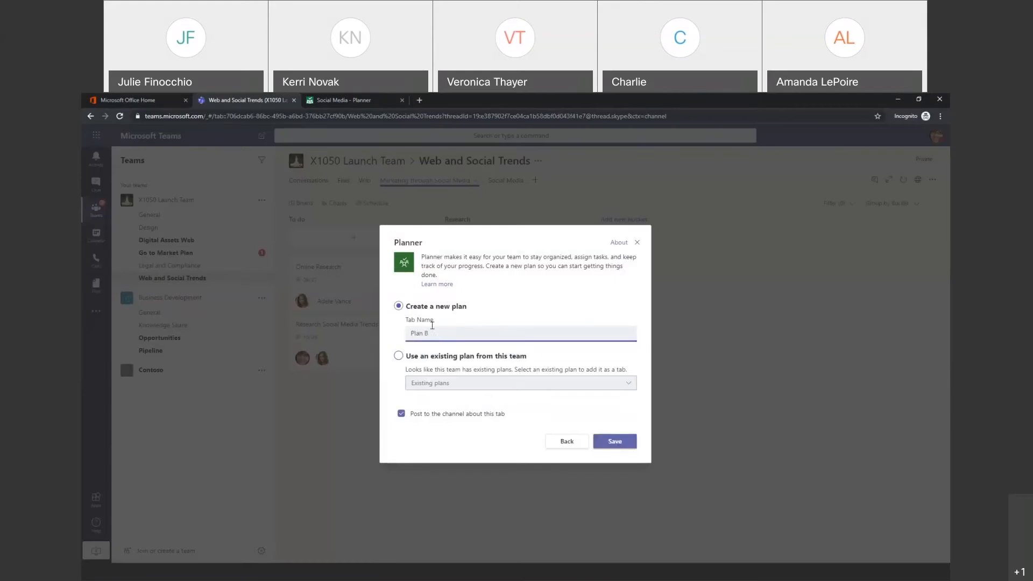
click(614, 441)
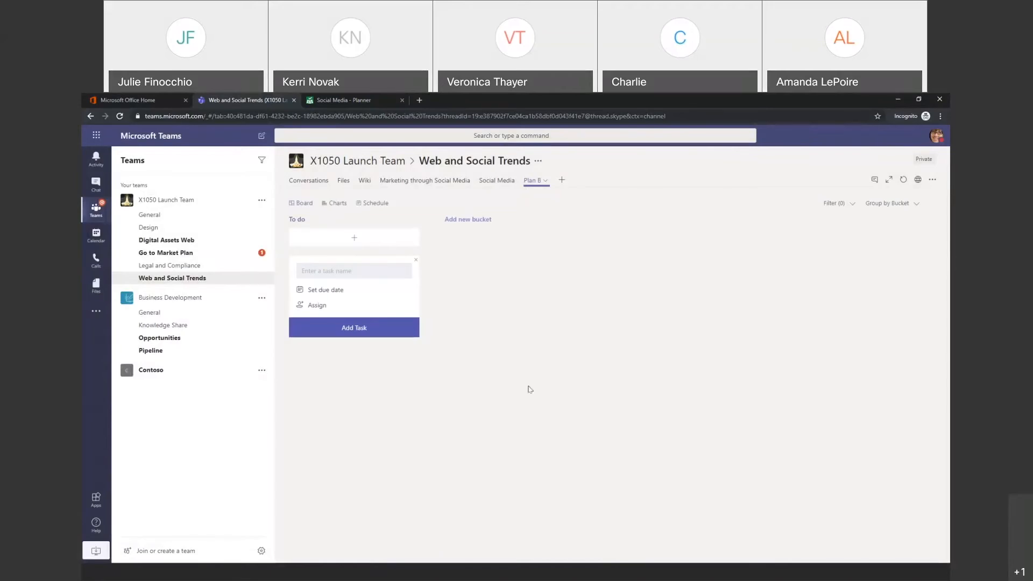
Step: Switch to Planner and check the recent plans list for Plan B
click(362, 104)
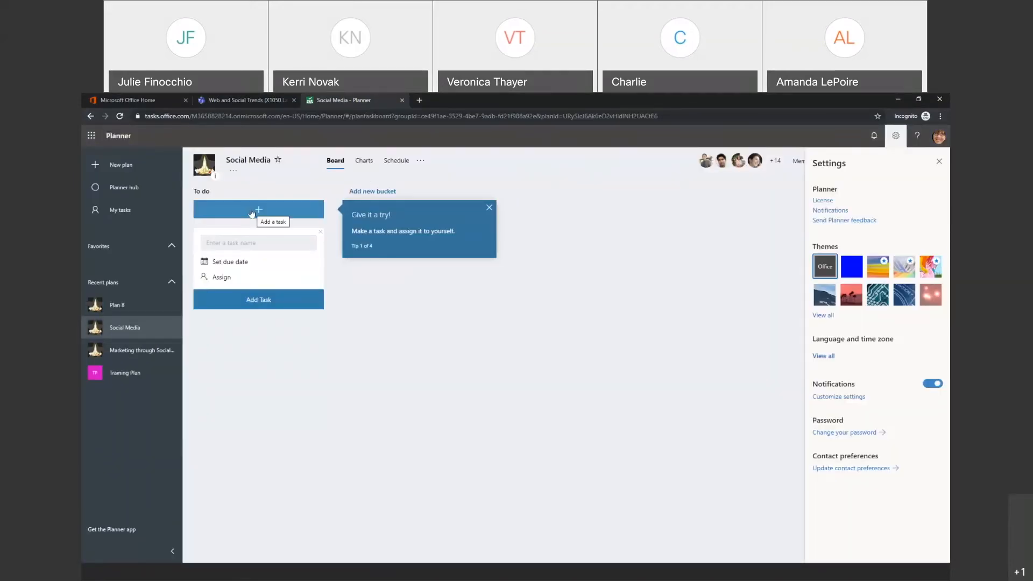
click(128, 164)
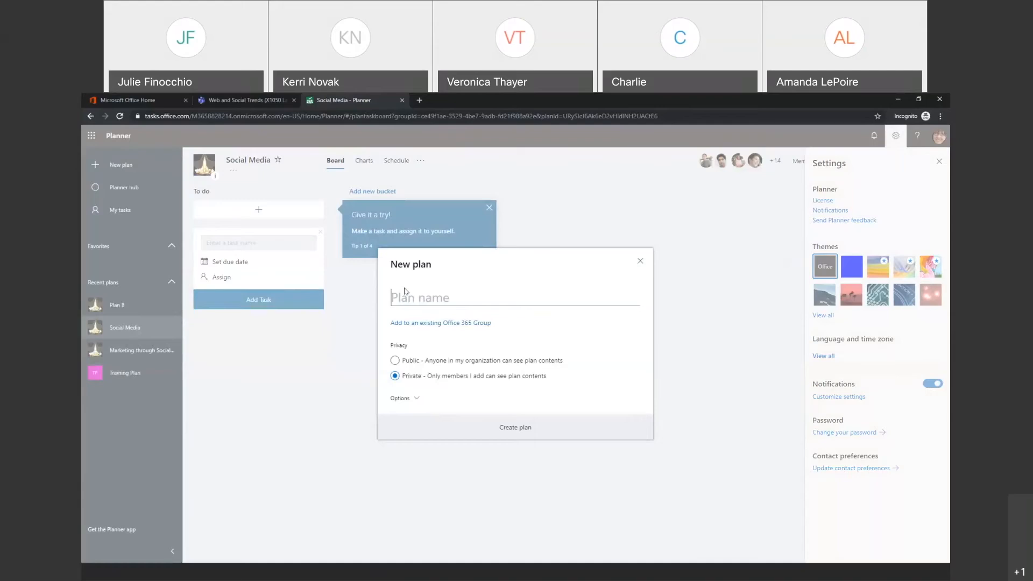
text(Plan X)
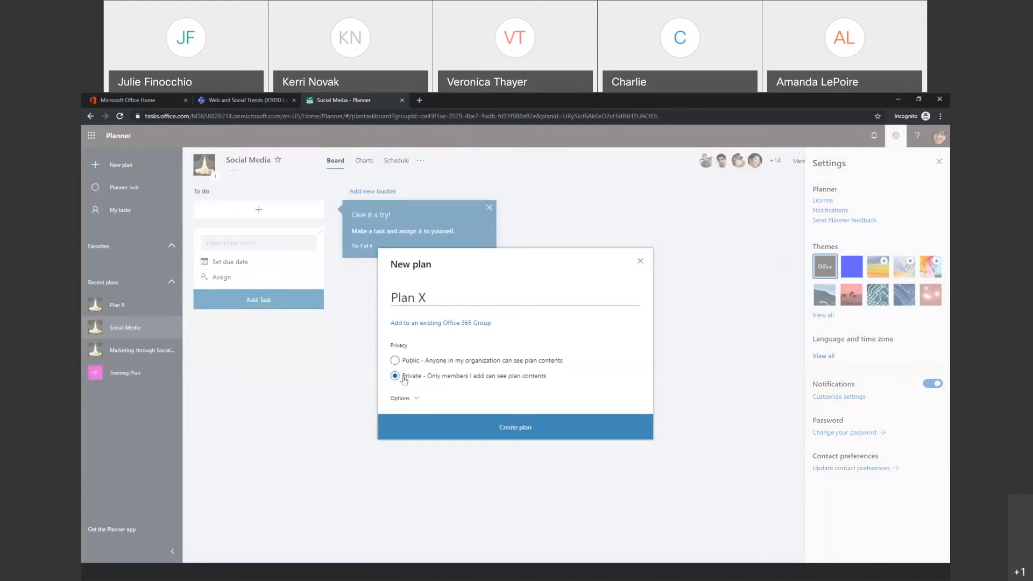
click(395, 363)
click(395, 376)
click(640, 262)
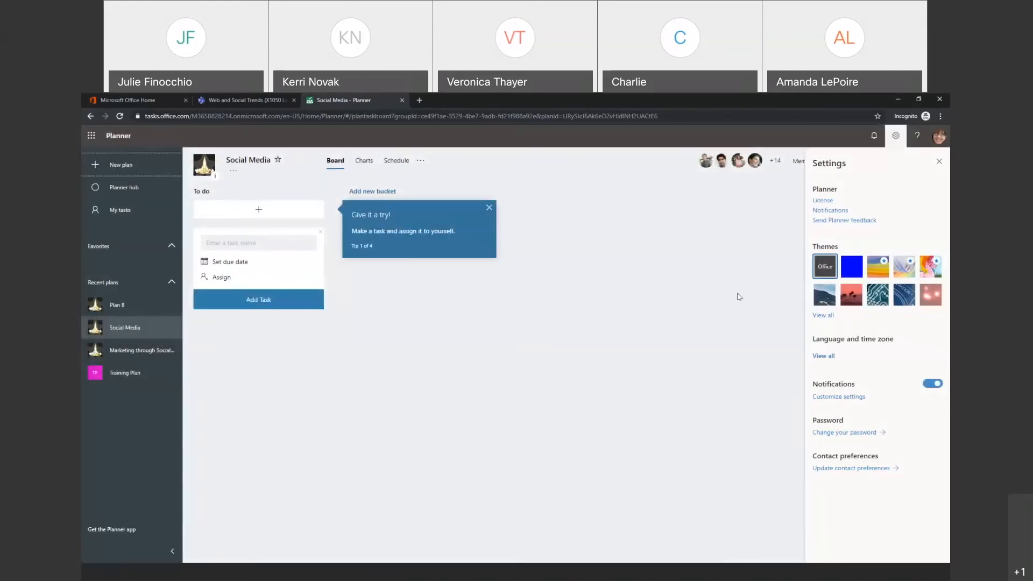
Step: Close the Planner settings and dismiss the getting-started tip on the Social Media plan's board
click(939, 163)
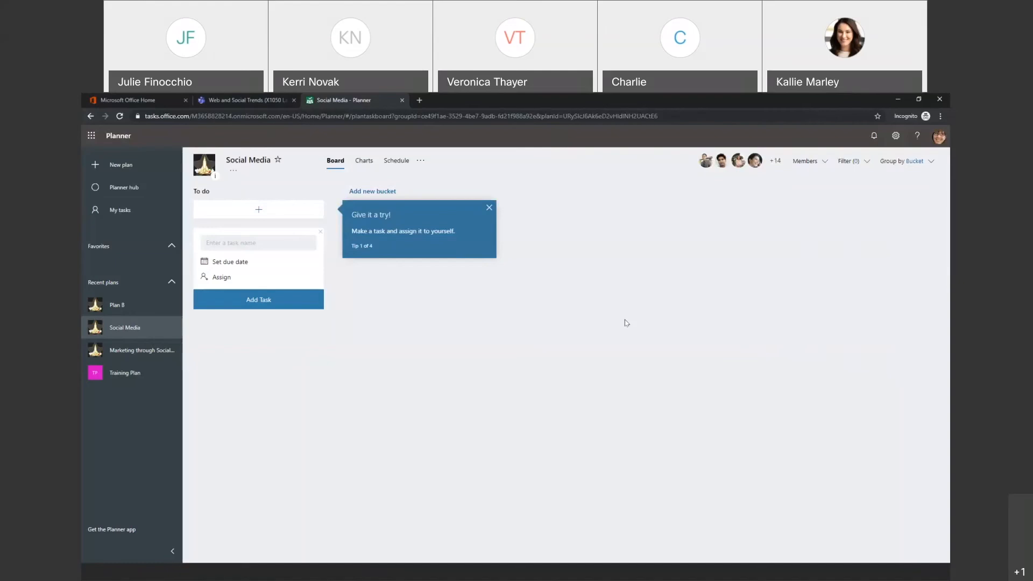
click(487, 209)
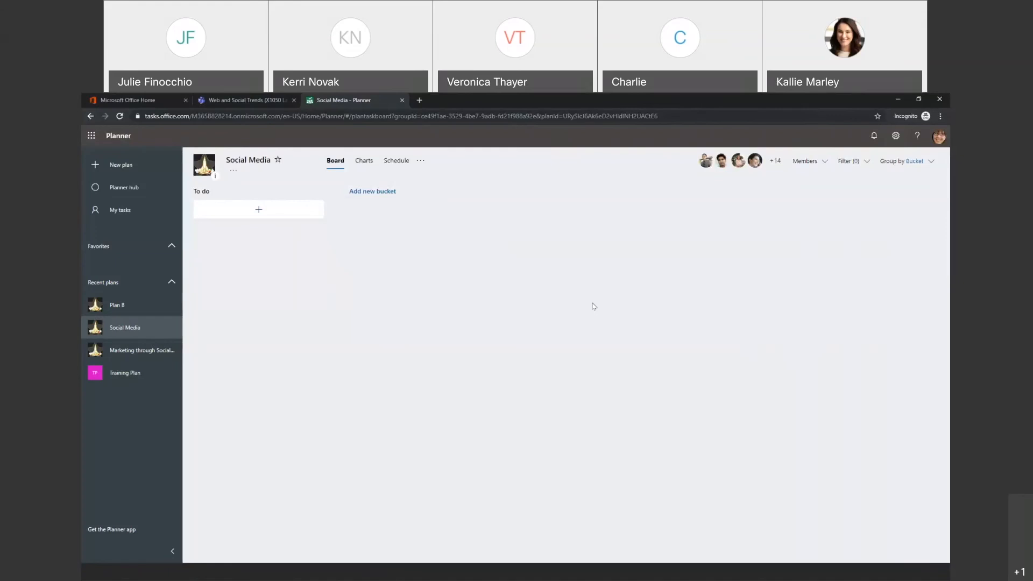
key(Tab)
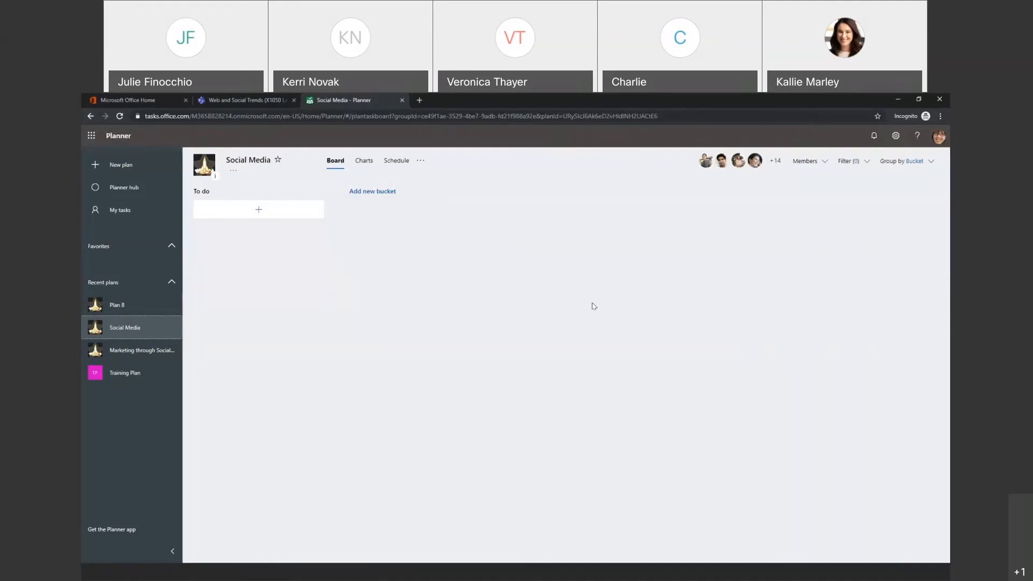